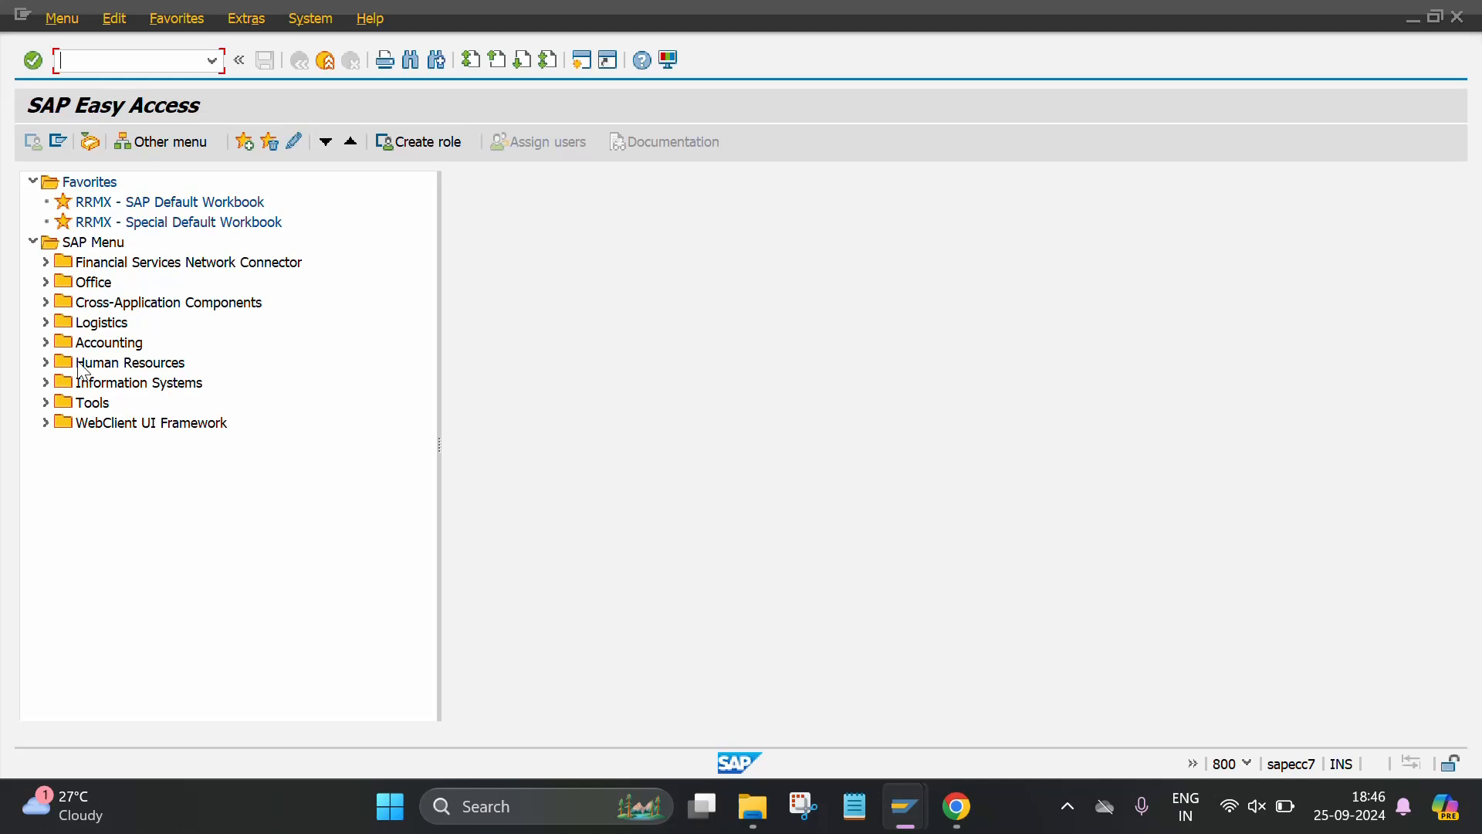
- Start the KS01 - Create transaction for individual cost center processing under Accounting, Controlling, Cost Center Accounting, Master Data
click(45, 343)
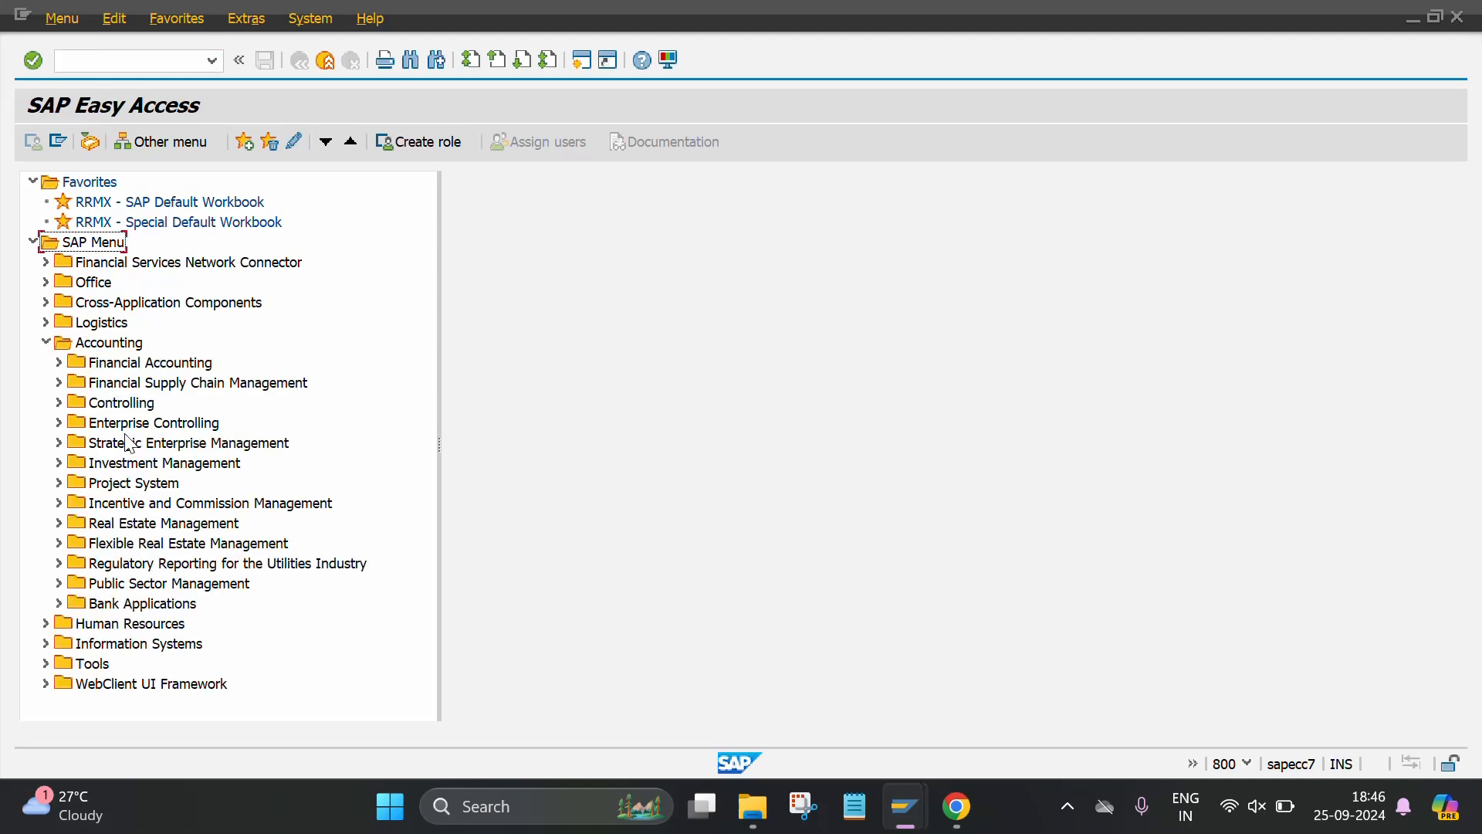
click(60, 403)
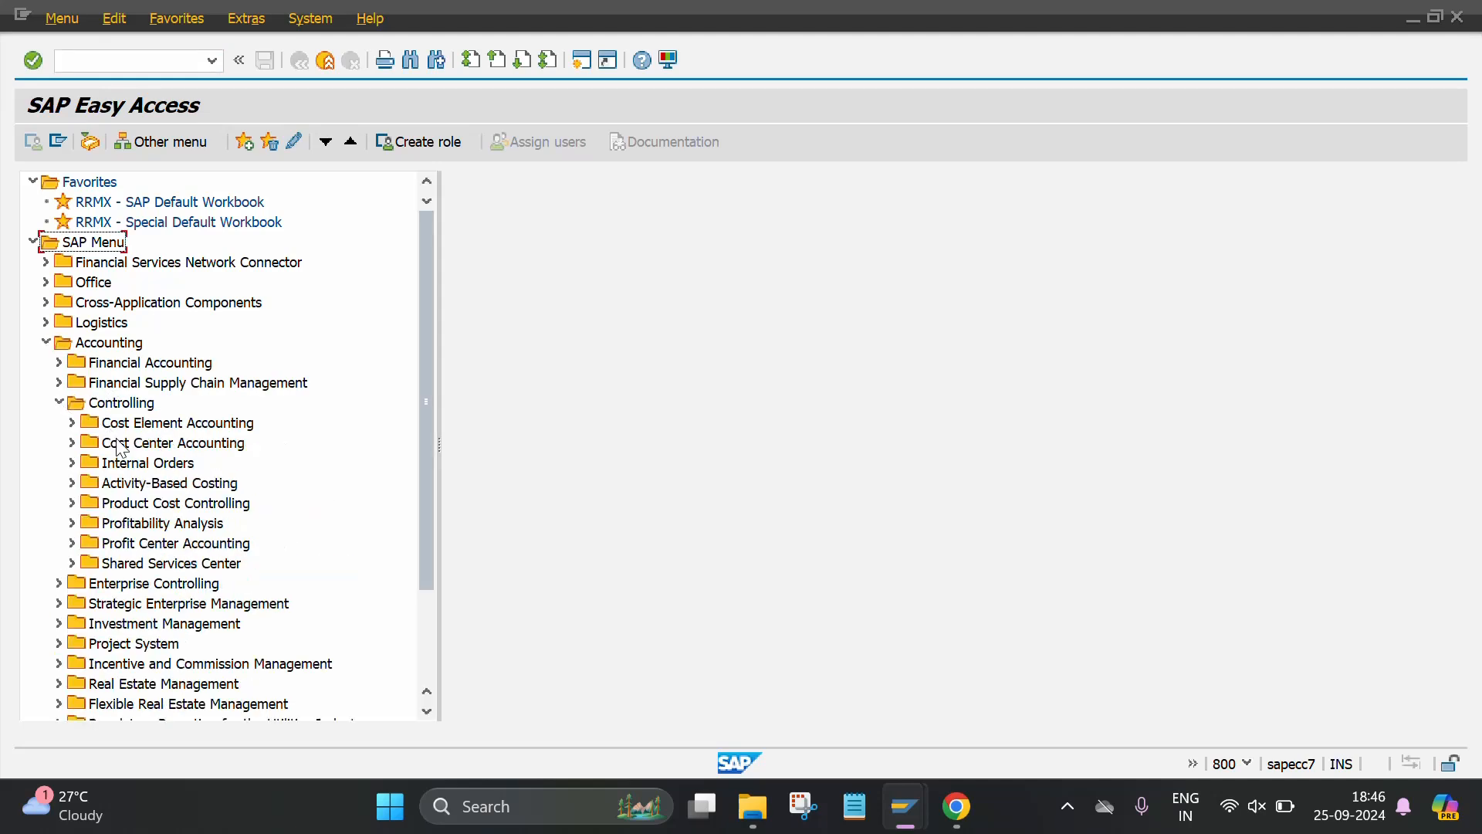
click(74, 441)
click(86, 463)
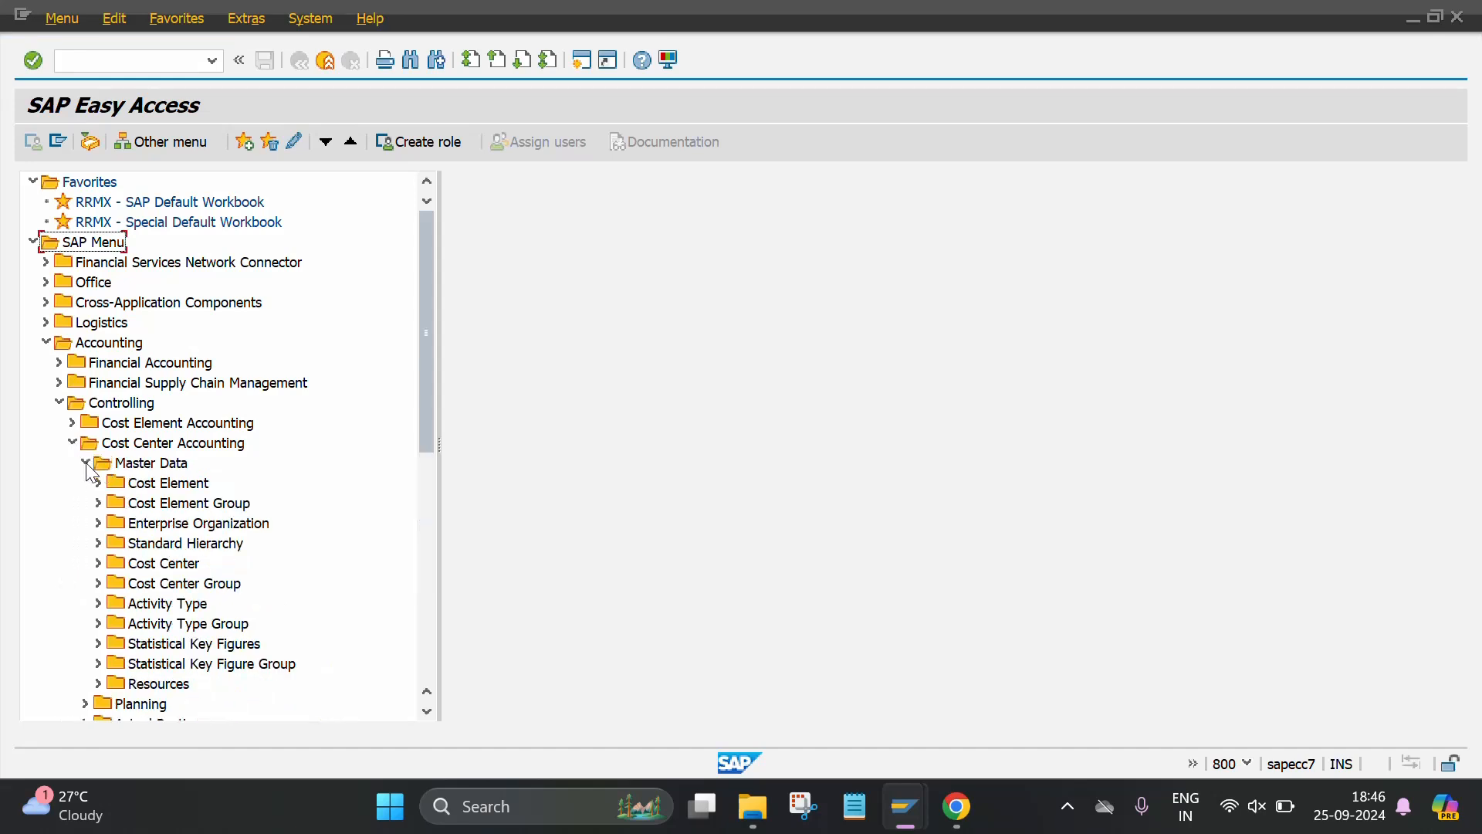
click(99, 564)
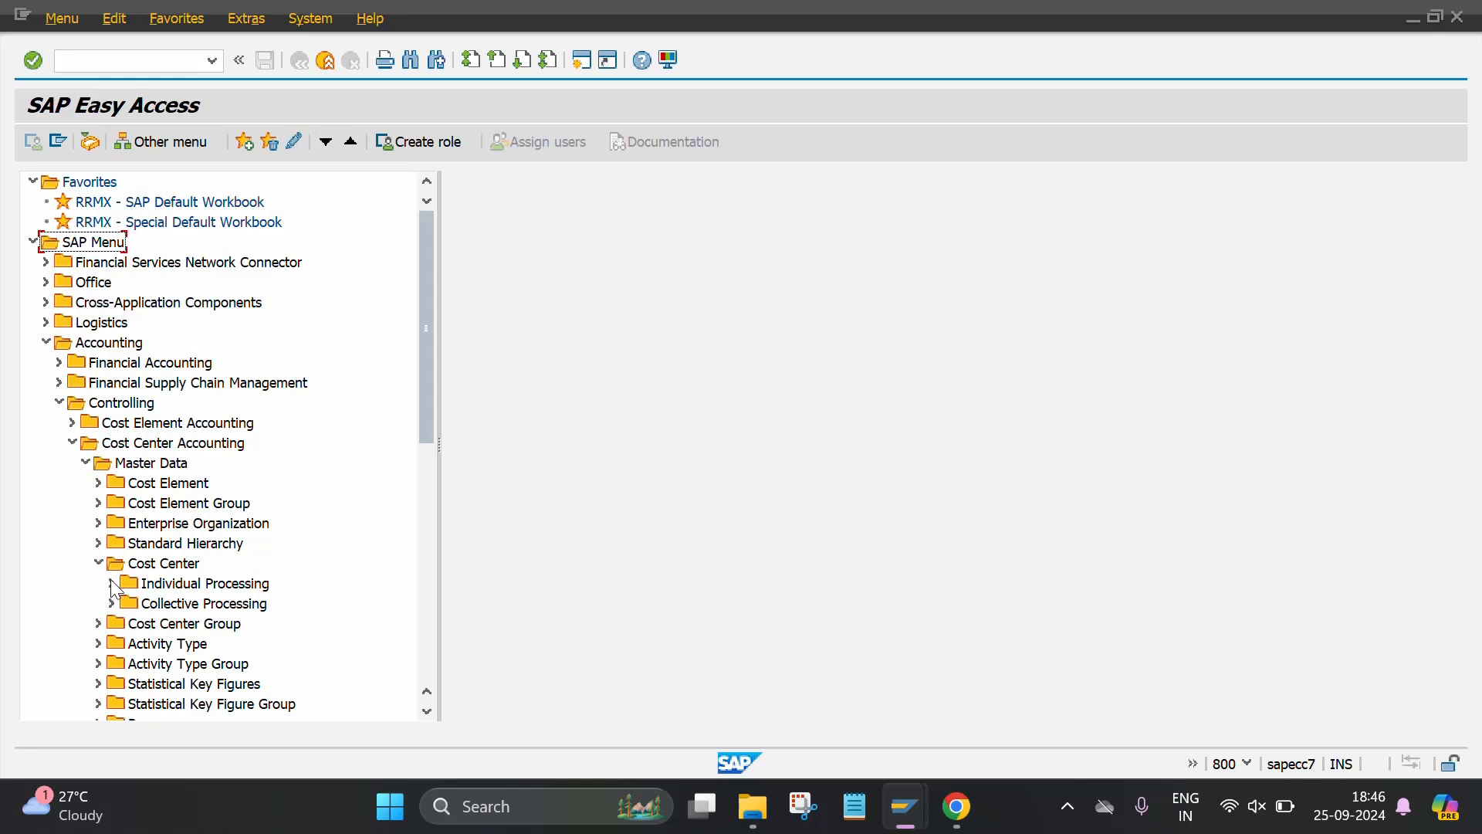
click(112, 584)
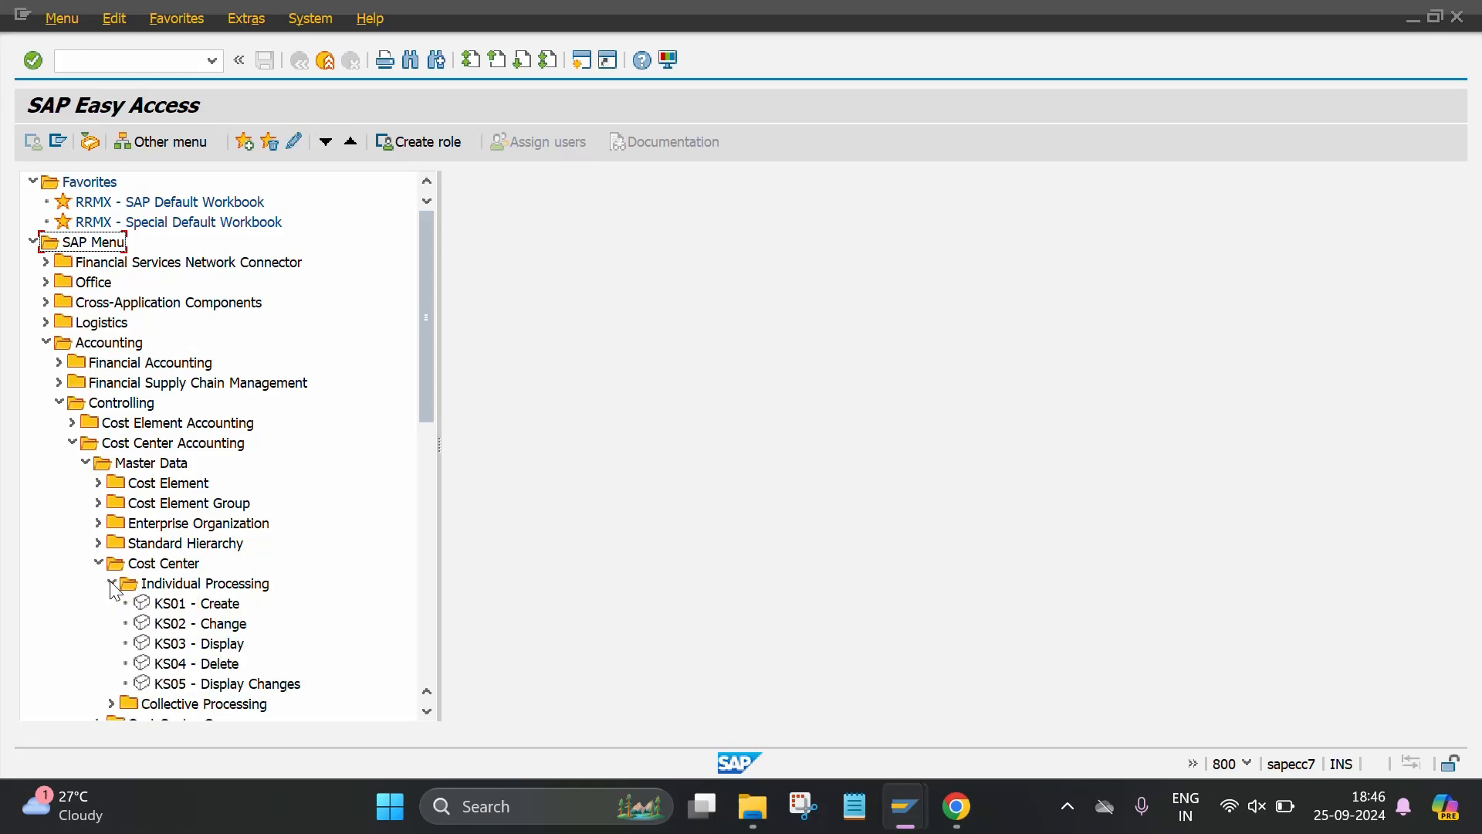
double_click(176, 607)
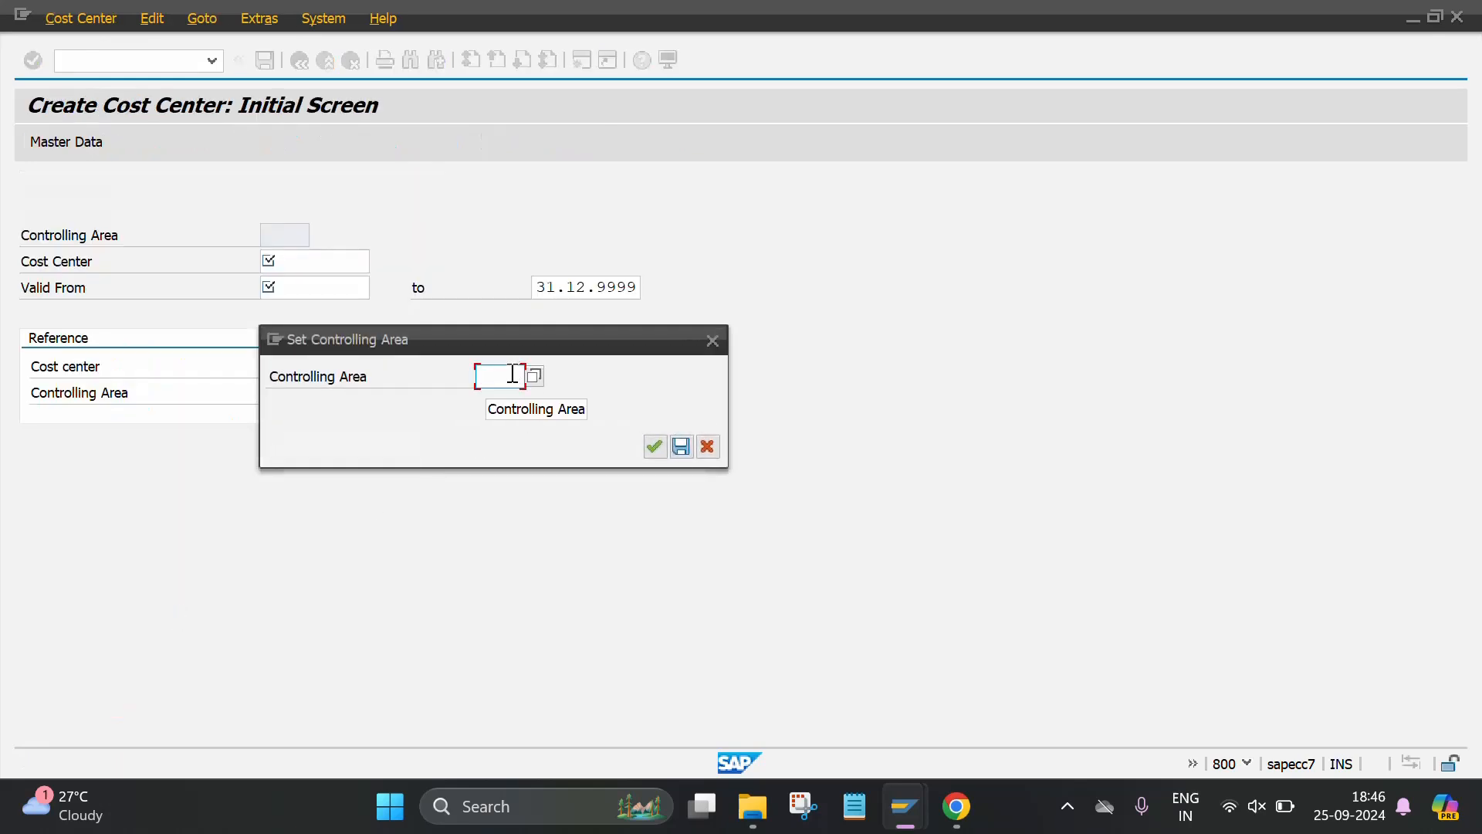
- Set the controlling area to AOND and confirm it
click(512, 373)
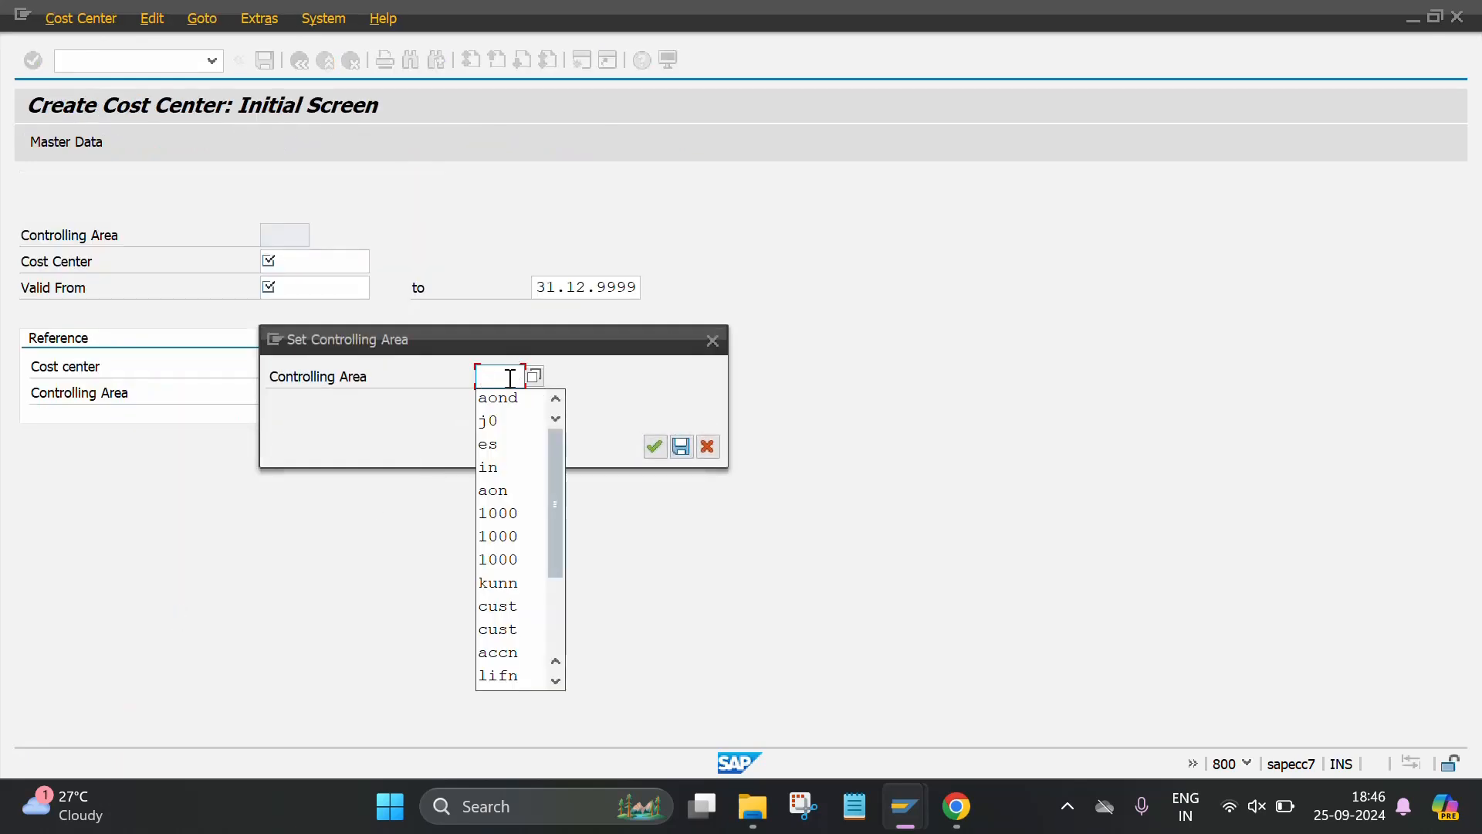
click(500, 398)
key(Return)
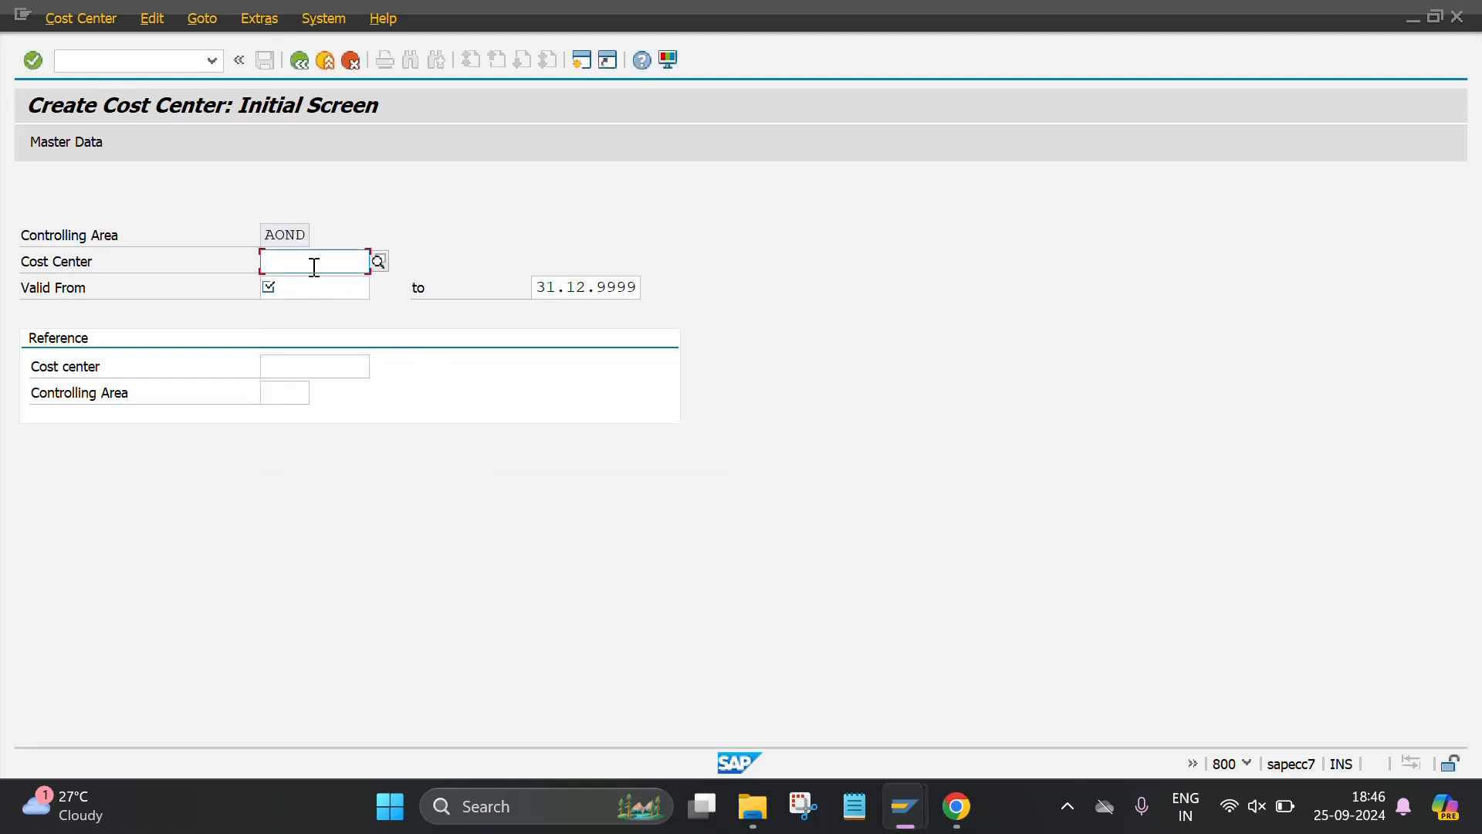
- Enter 1001FIN as the new cost center's code
text(100)
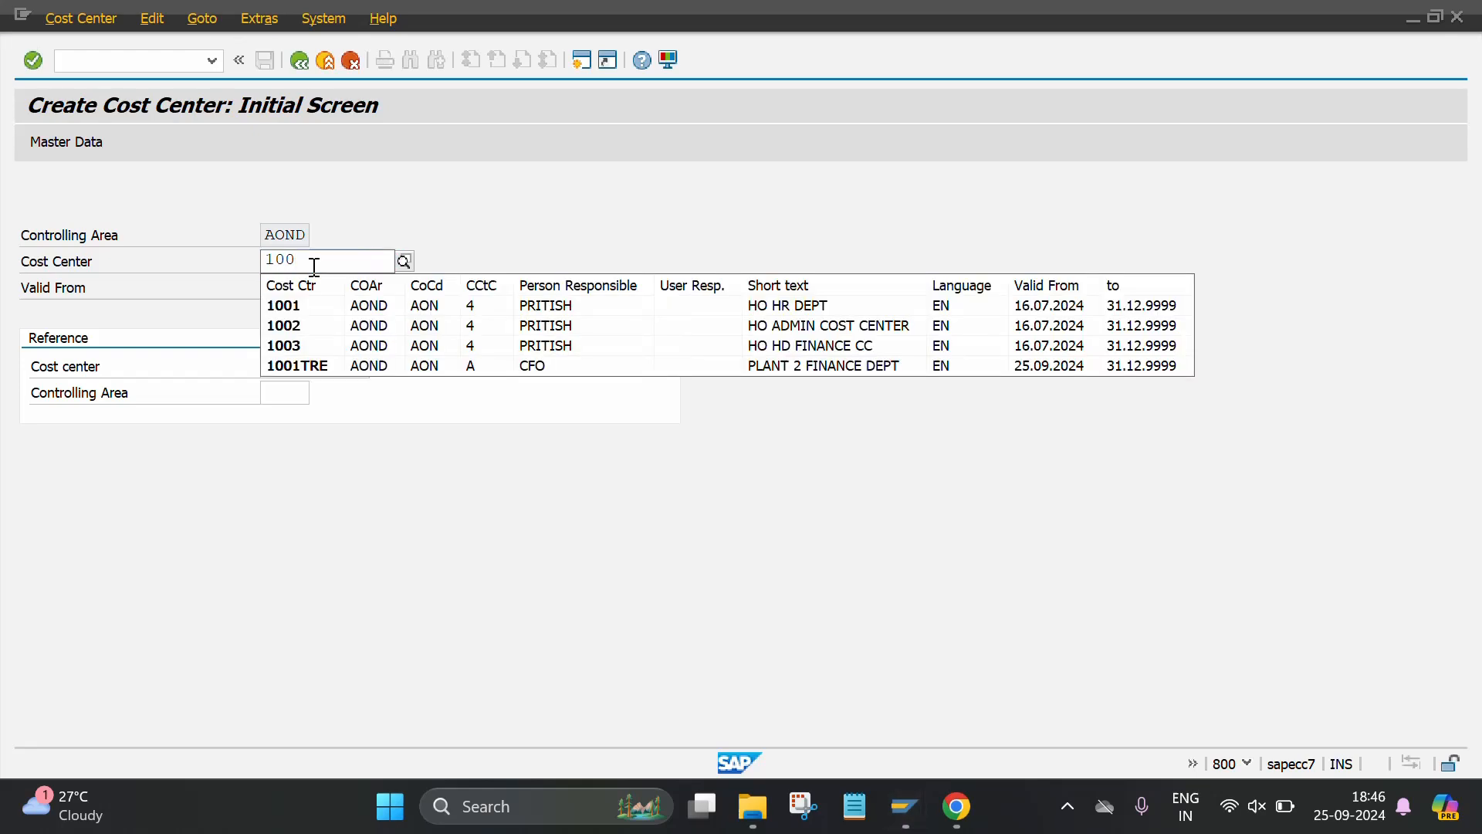
text(1)
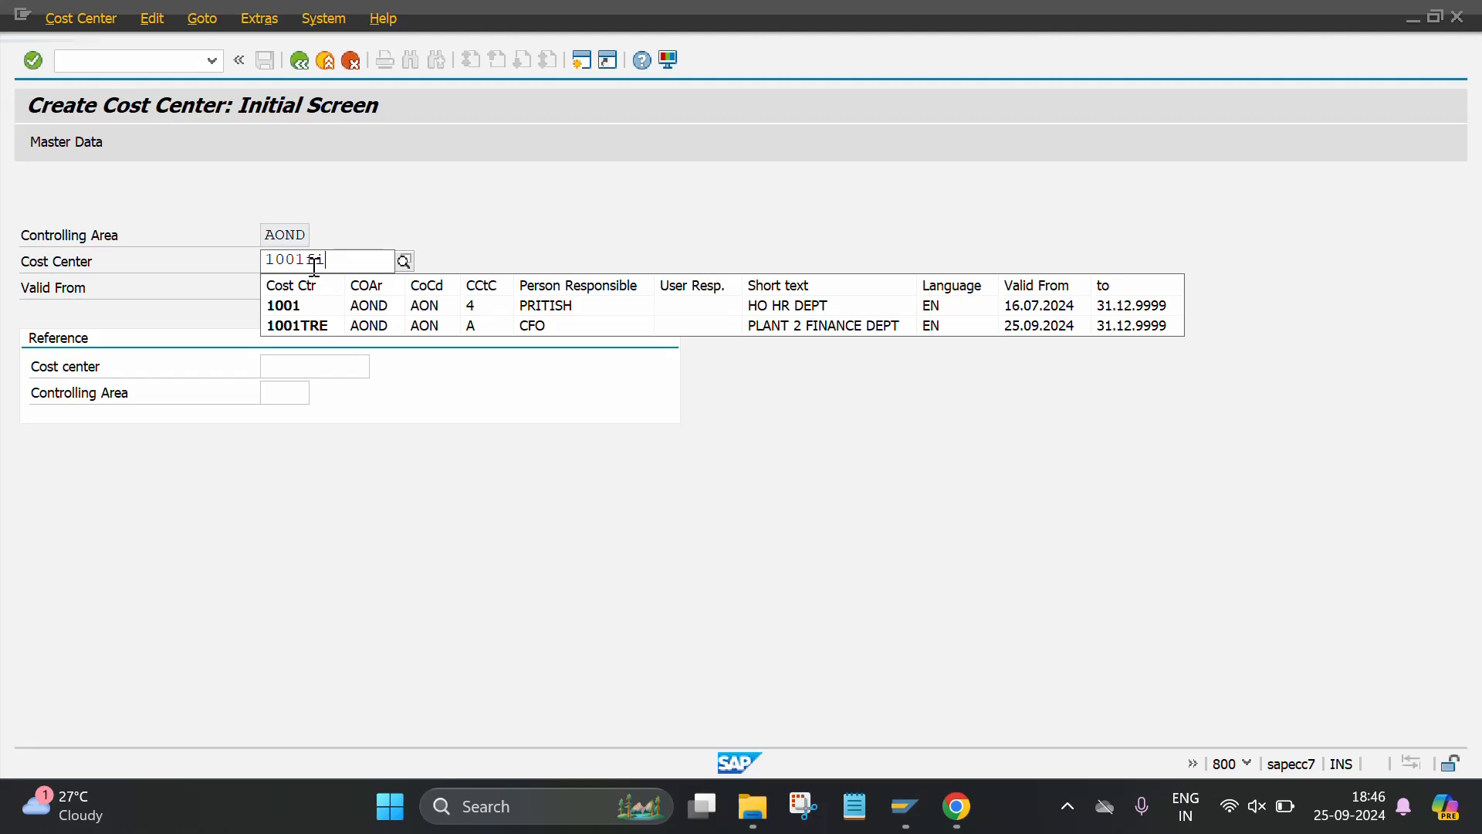
text(FI)
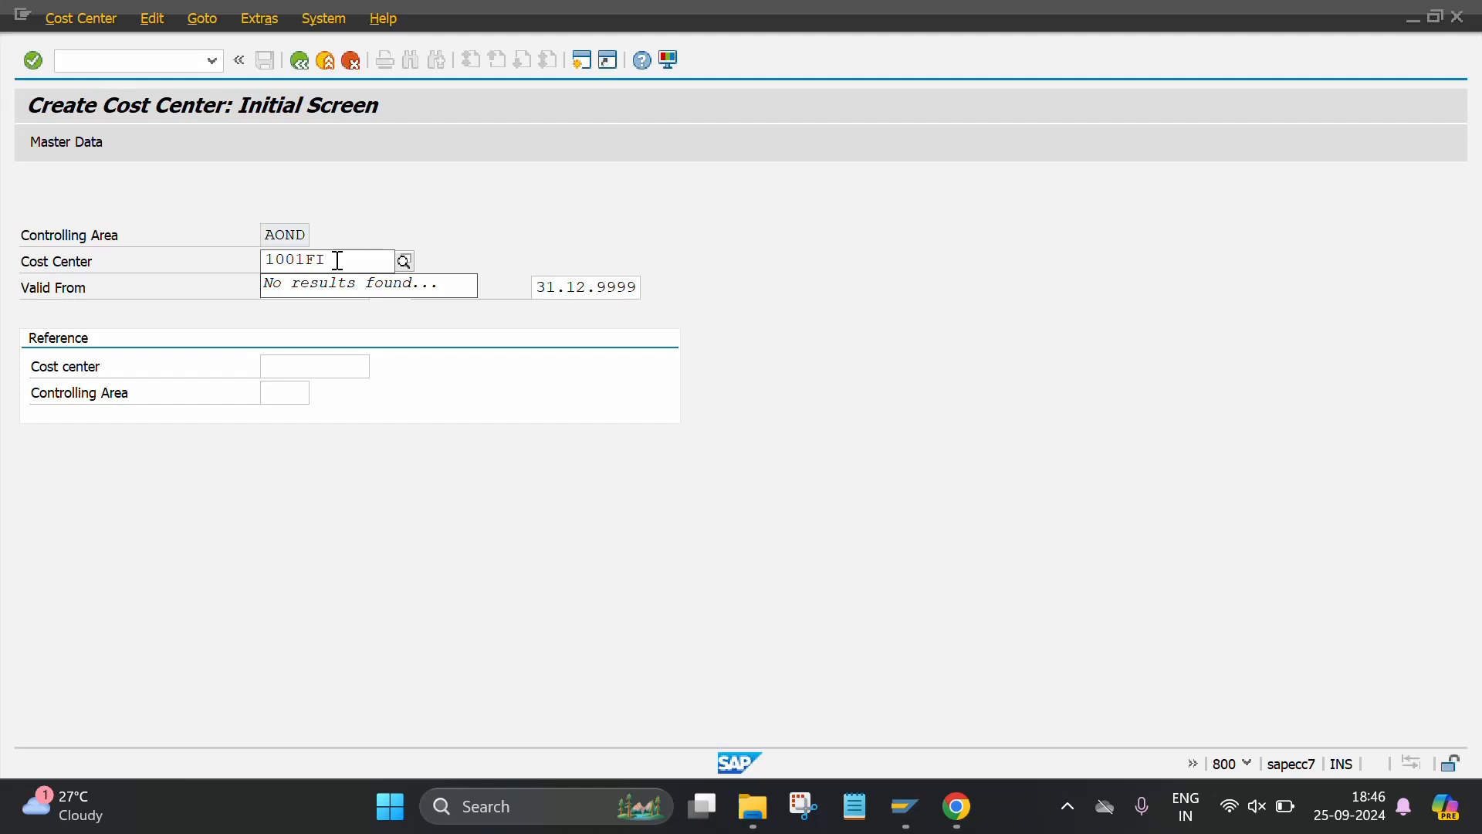
text(N)
click(498, 234)
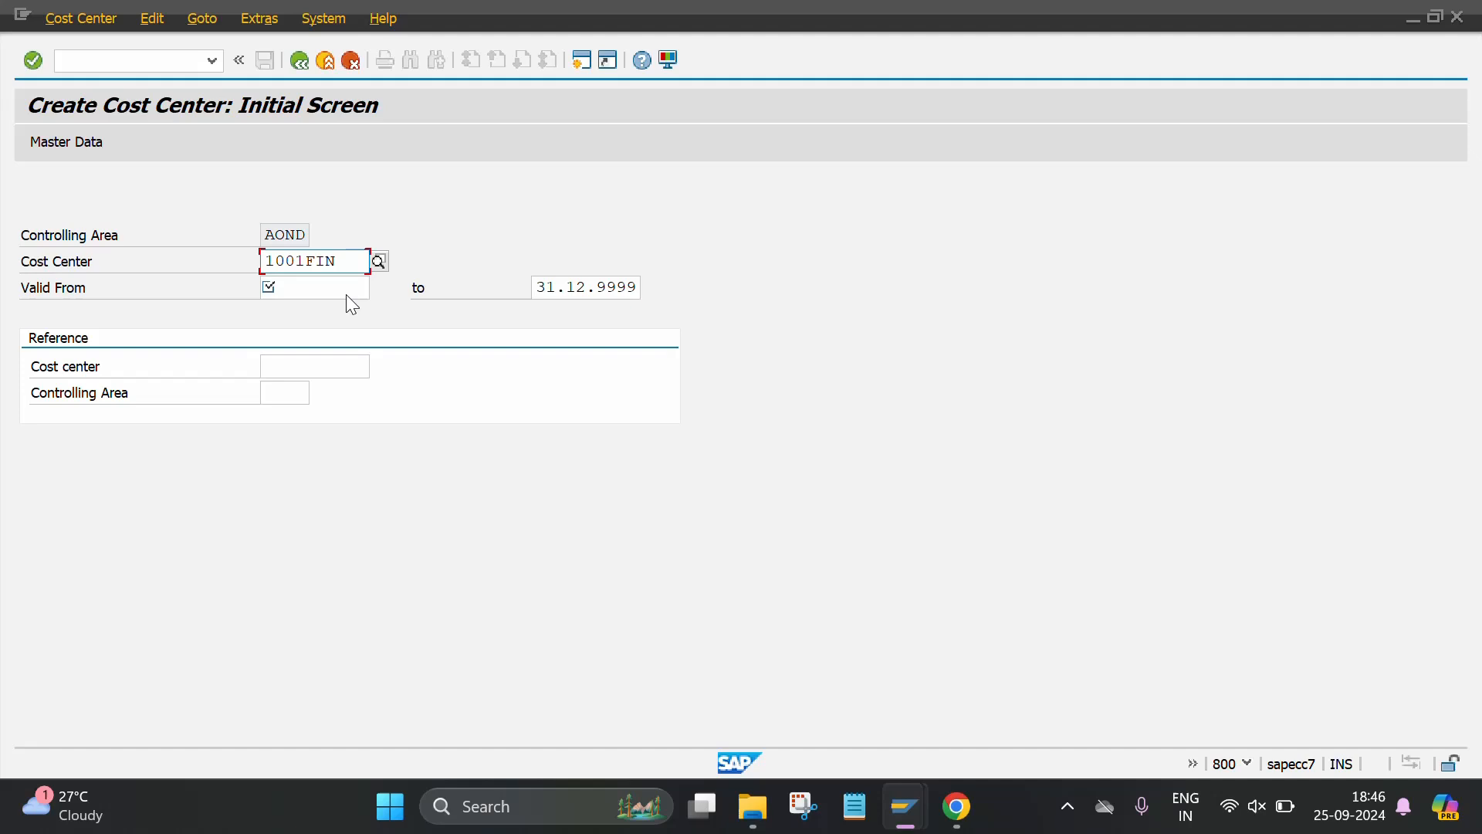
- Set the cost center's validity start to 25.09.2024 and open its master data
click(301, 294)
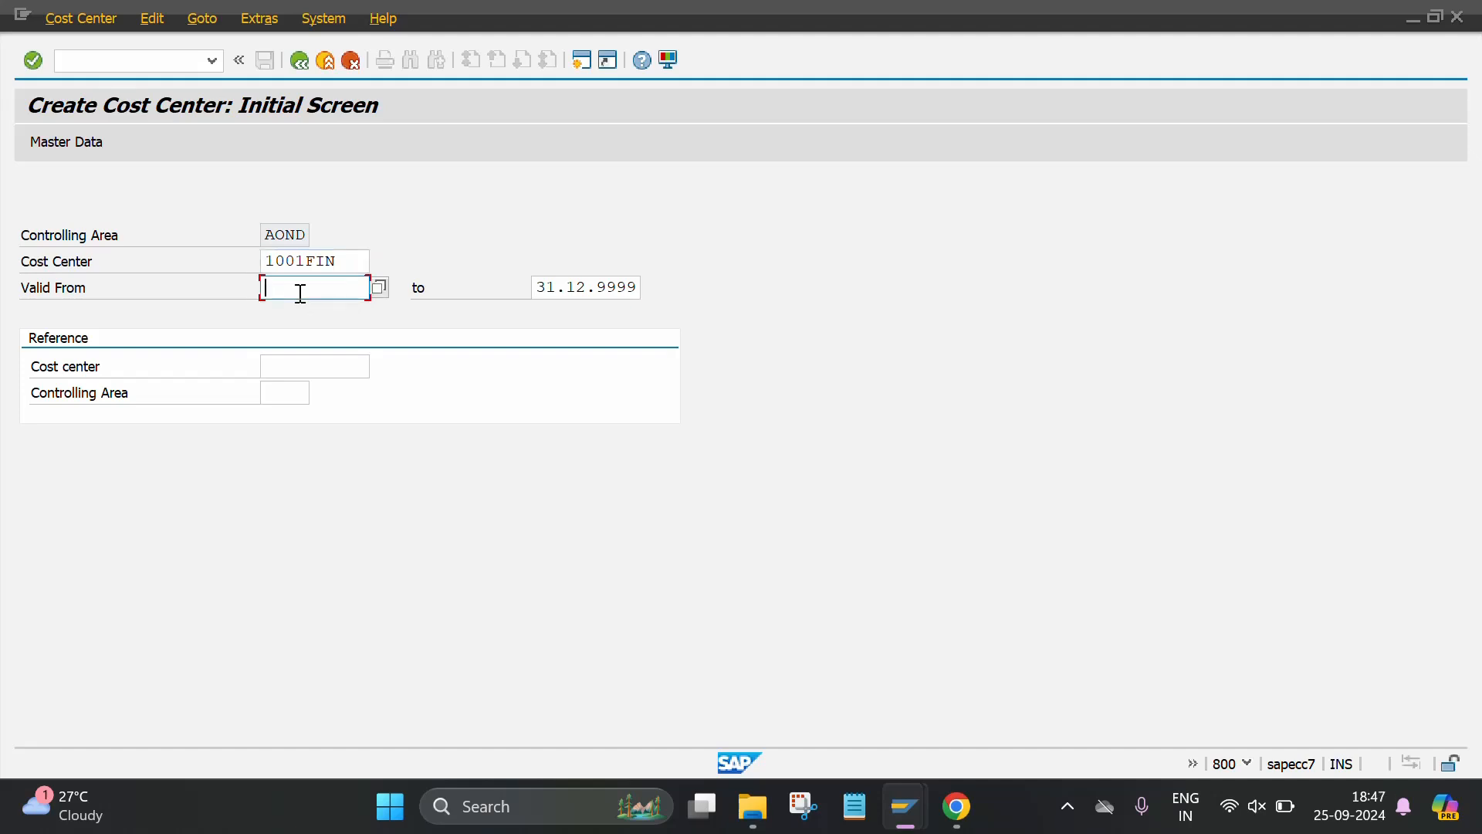
text(25)
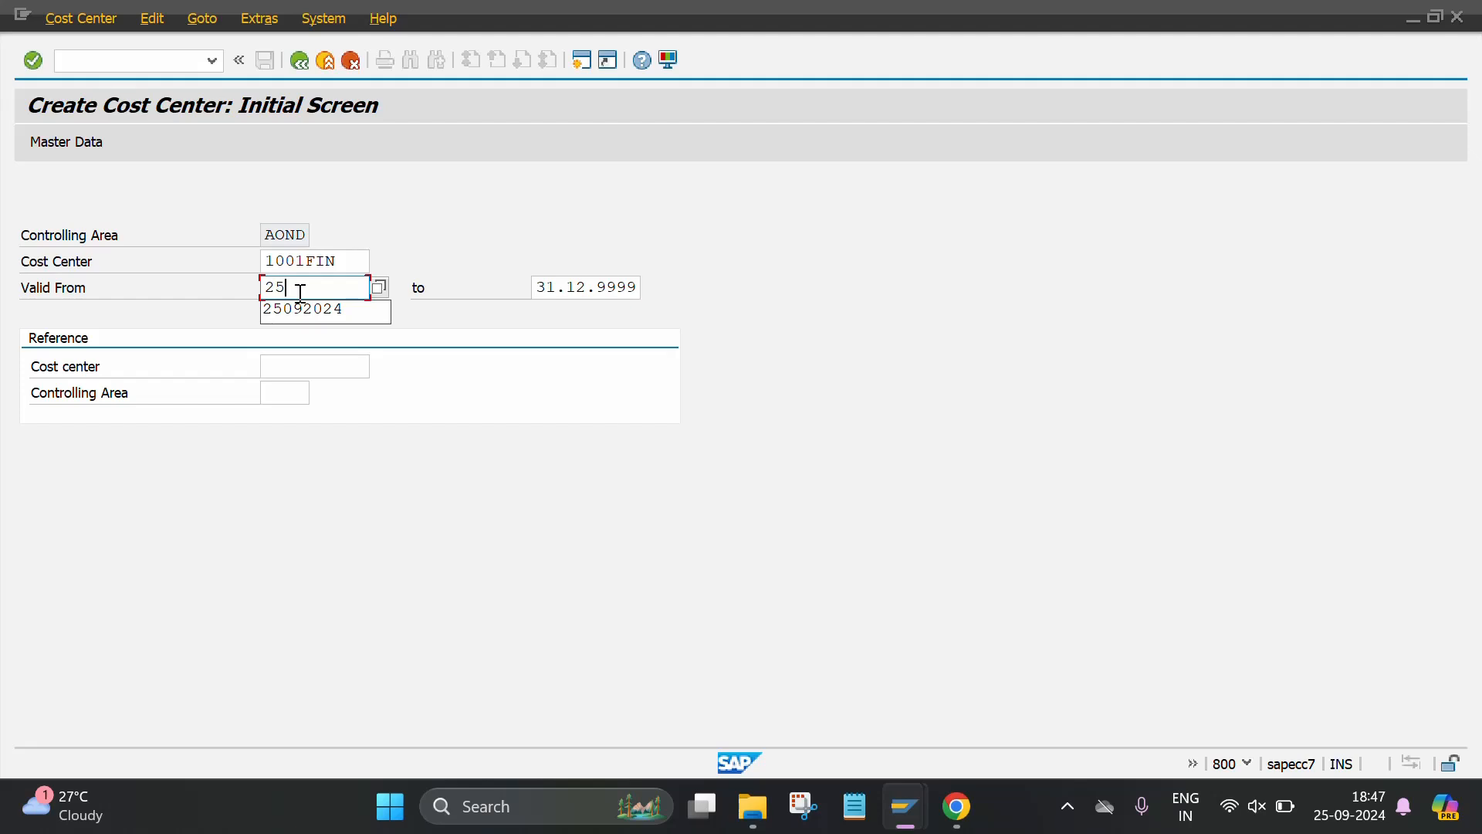
text(.0)
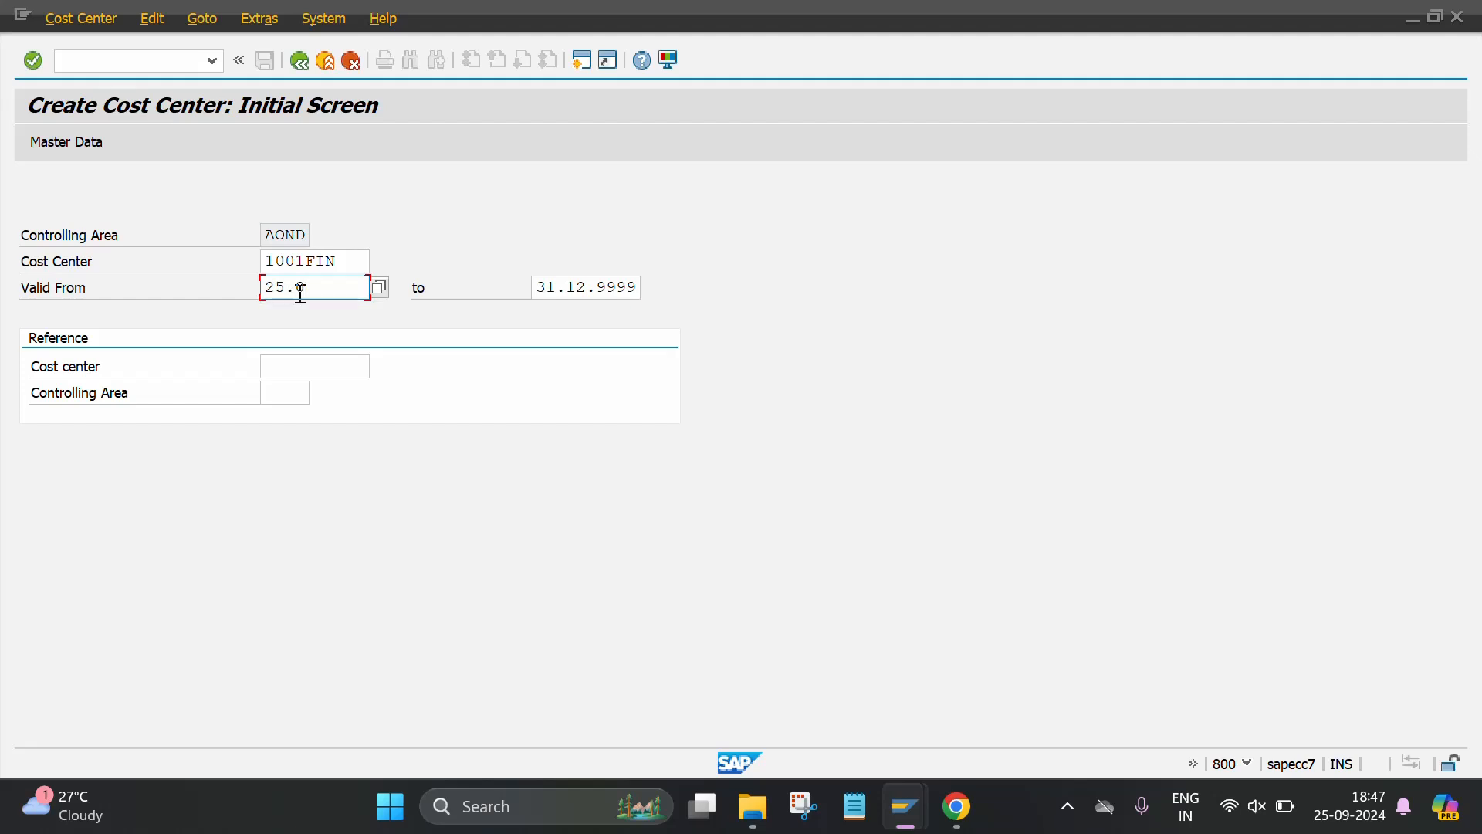
text(9.2024)
click(633, 289)
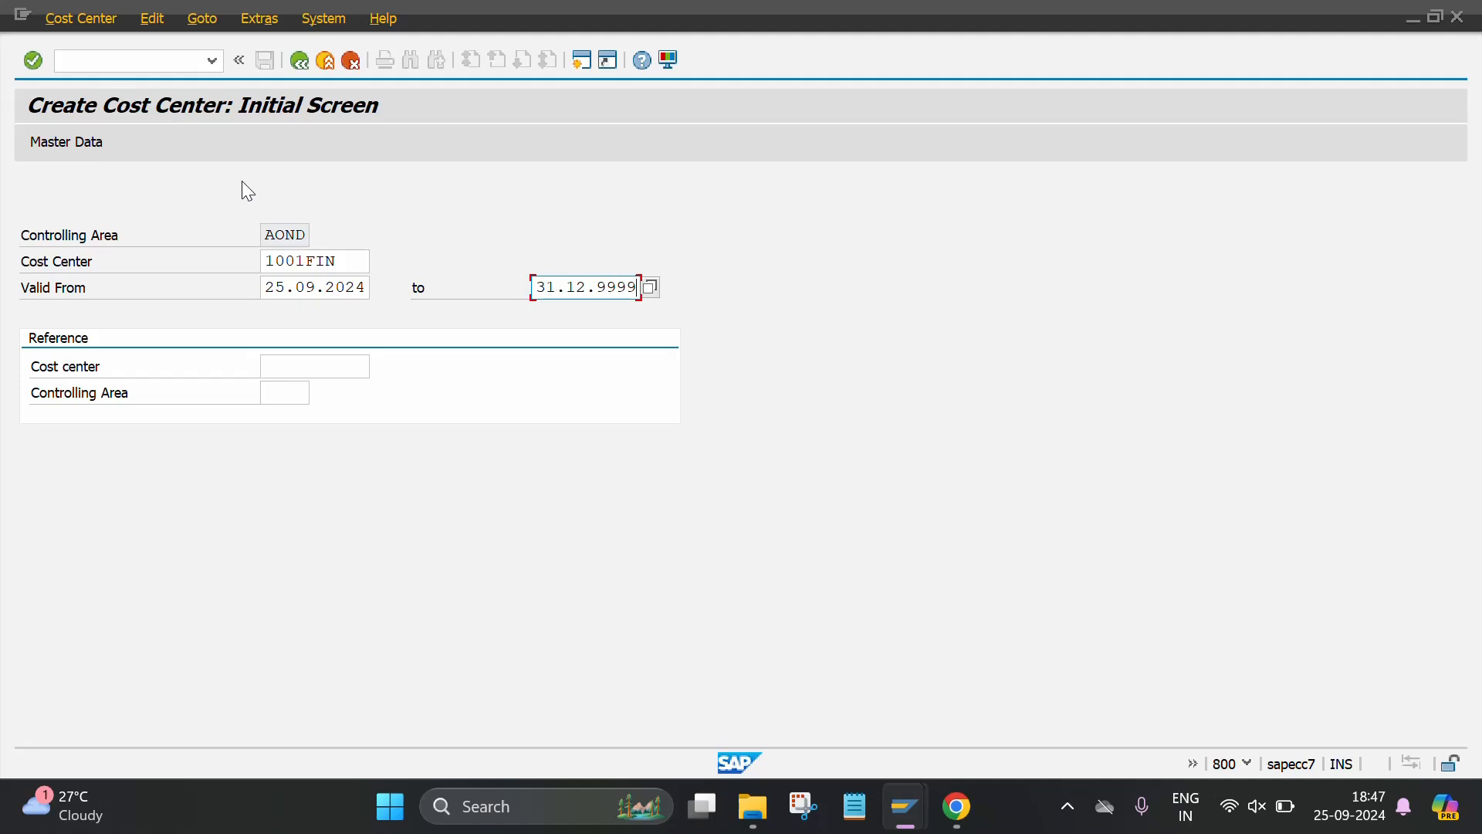
click(81, 149)
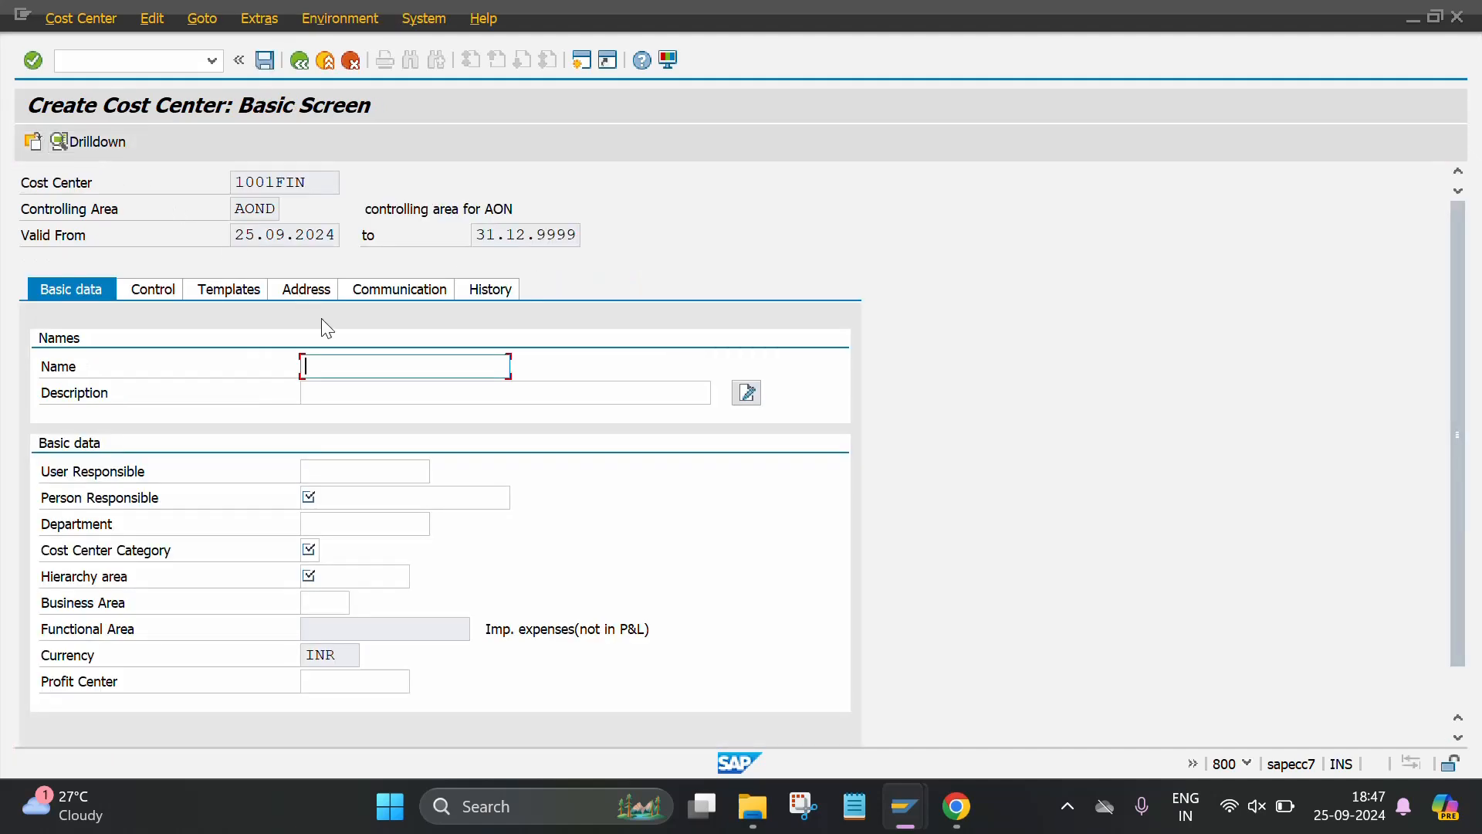
- Name the cost center PLANT 2 FINANCE
click(328, 362)
click(350, 390)
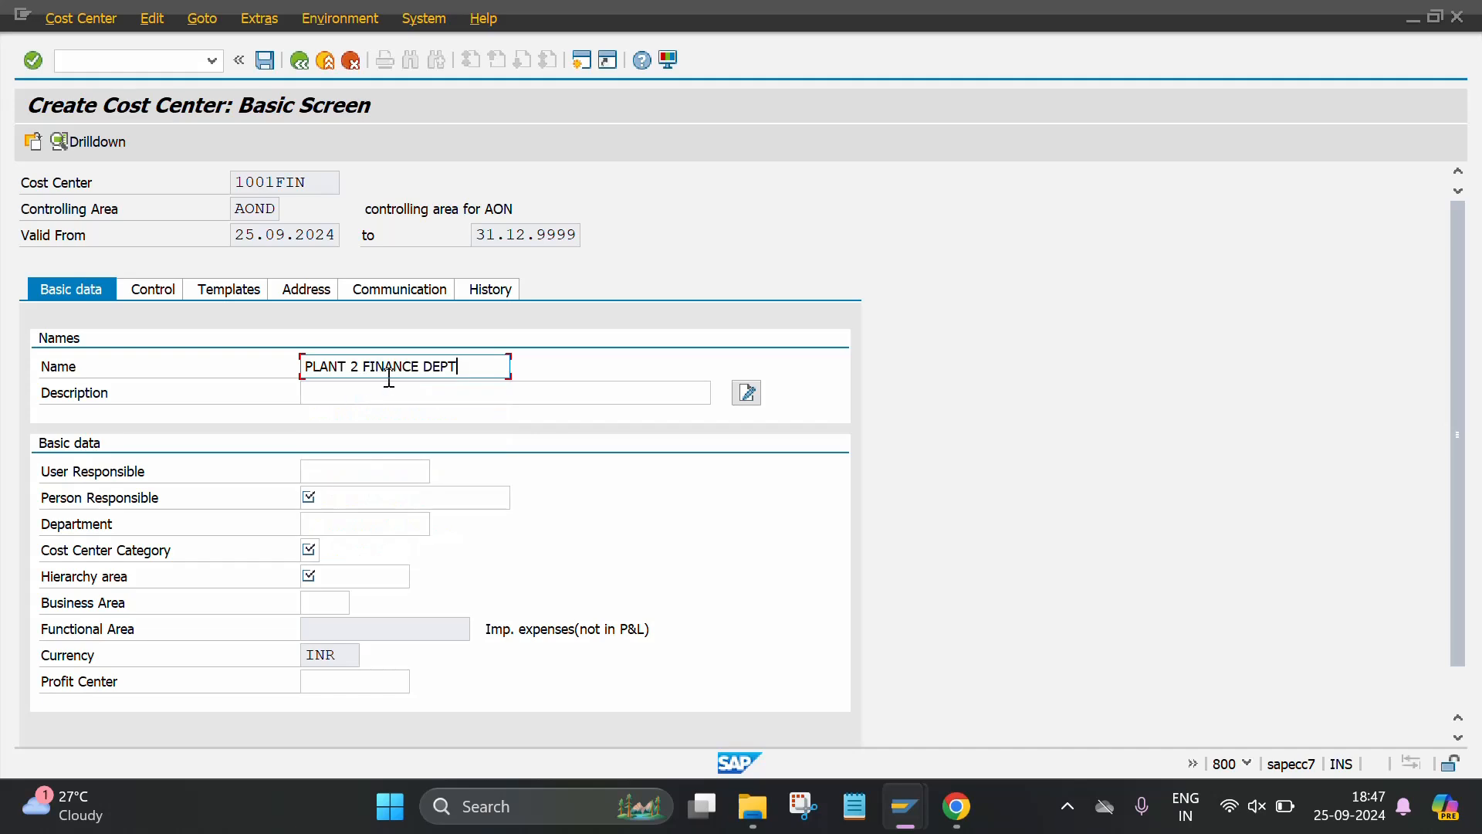
key(BackSpace)
key(BackSpace)
key(BackSpace)
key(BackSpace)
key(BackSpace)
key(BackSpace)
key(BackSpace)
key(BackSpace)
key(BackSpace)
key(BackSpace)
key(BackSpace)
key(BackSpace)
key(BackSpace)
key(BackSpace)
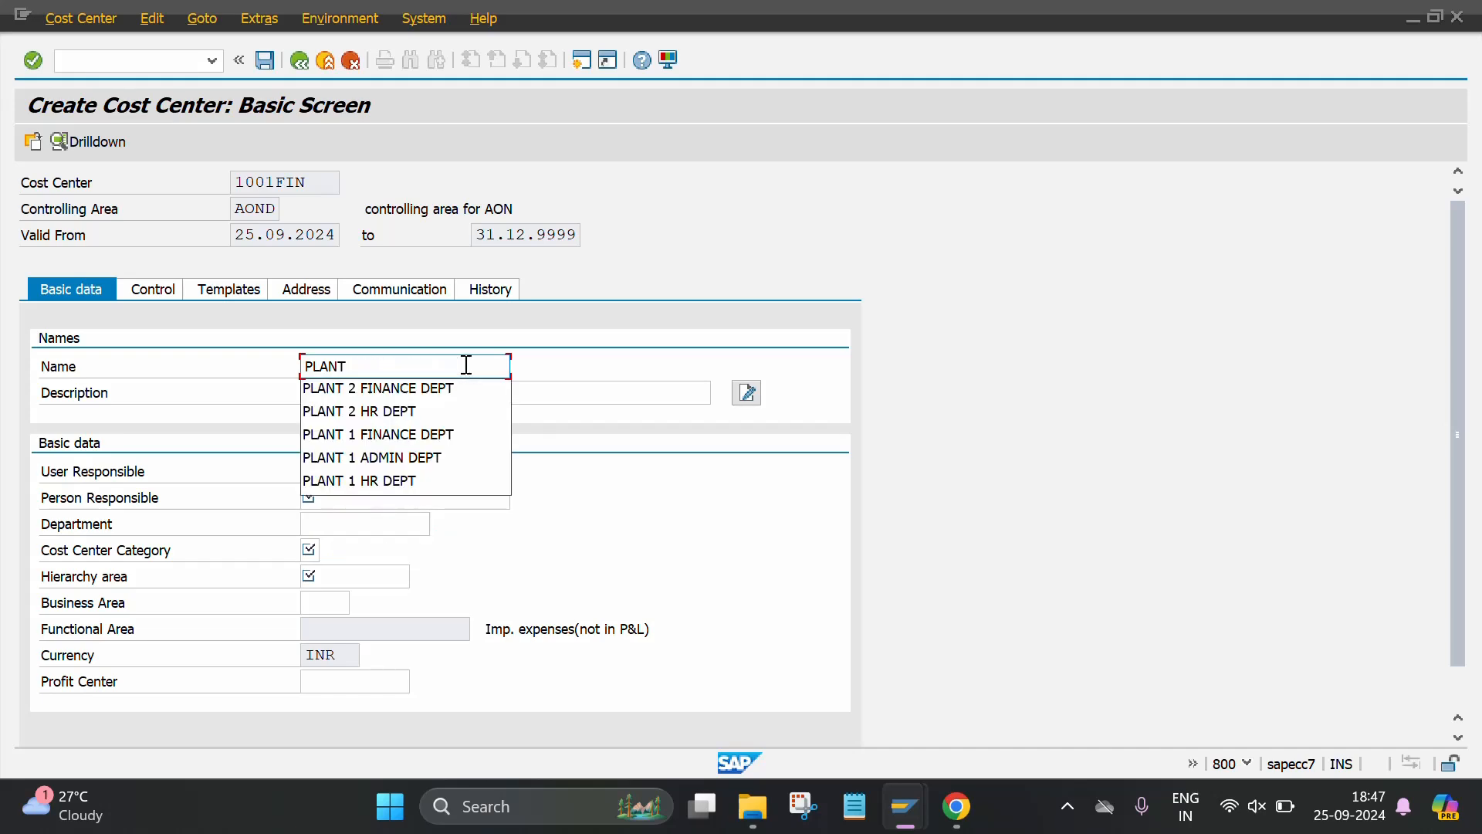
text(2 FINA)
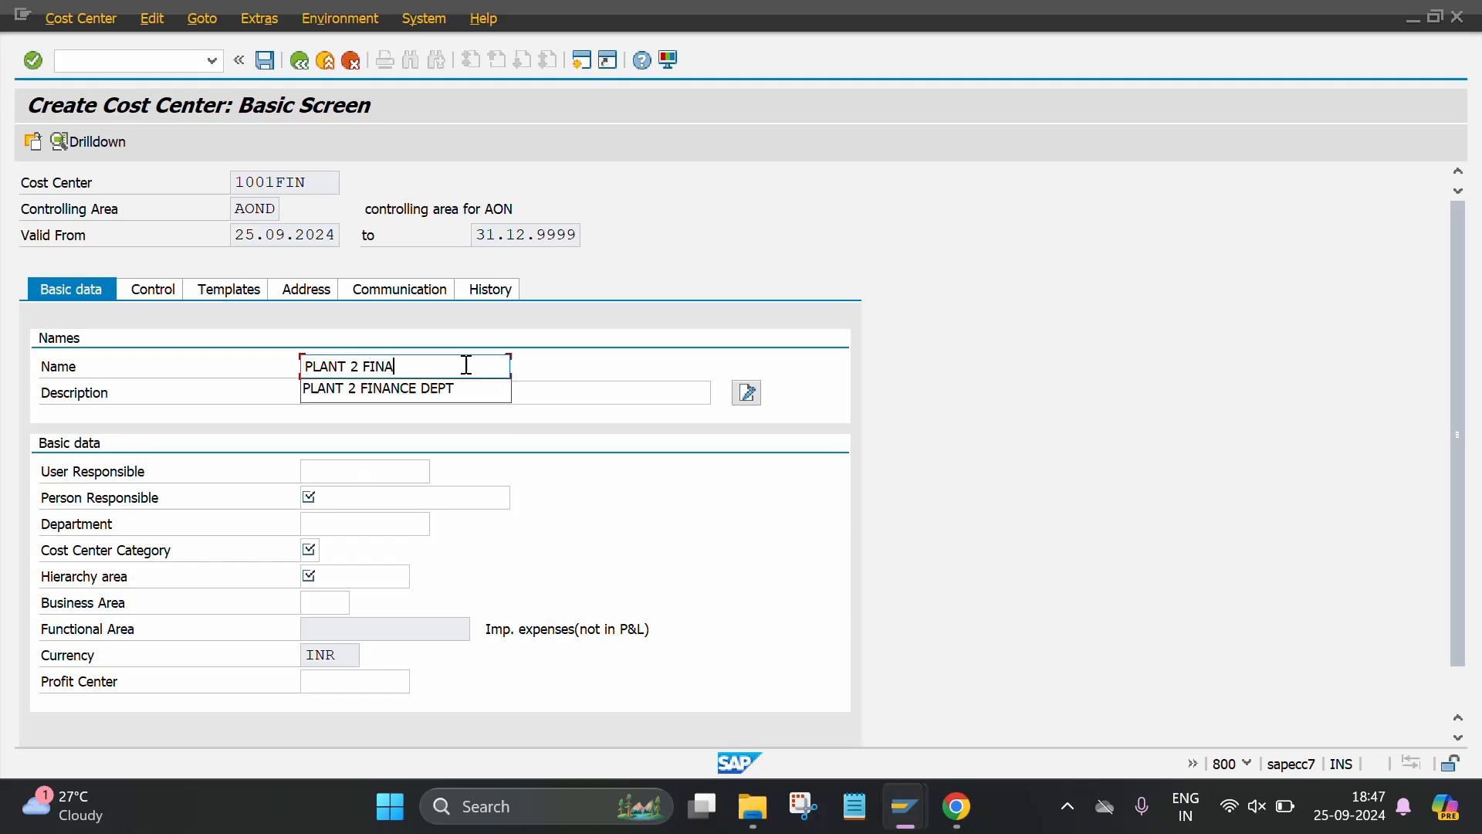
text(NCE)
key(Return)
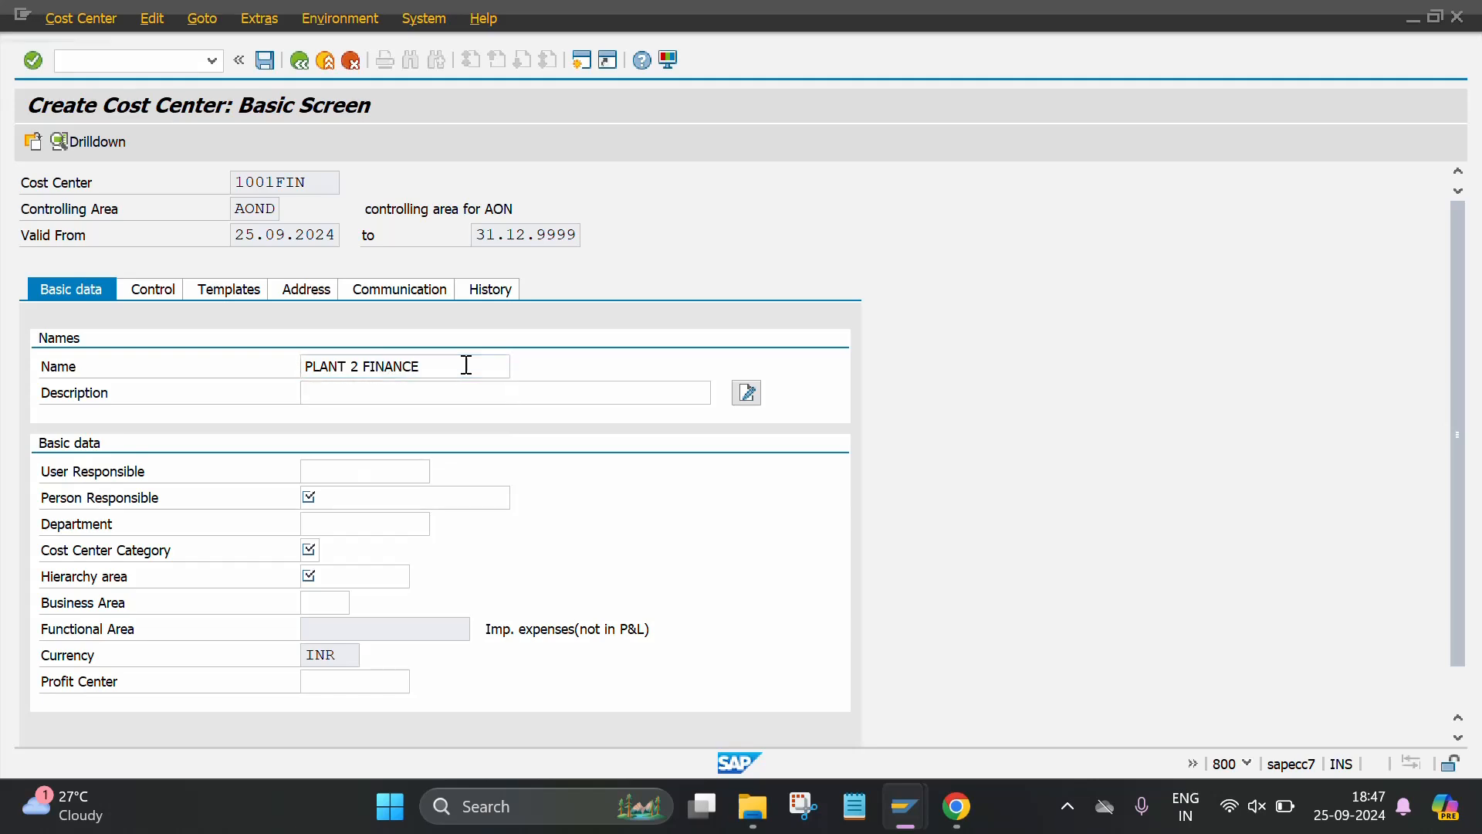
- Enter the description PLANT 2 FINANCE DEPT COST CENTER
click(394, 392)
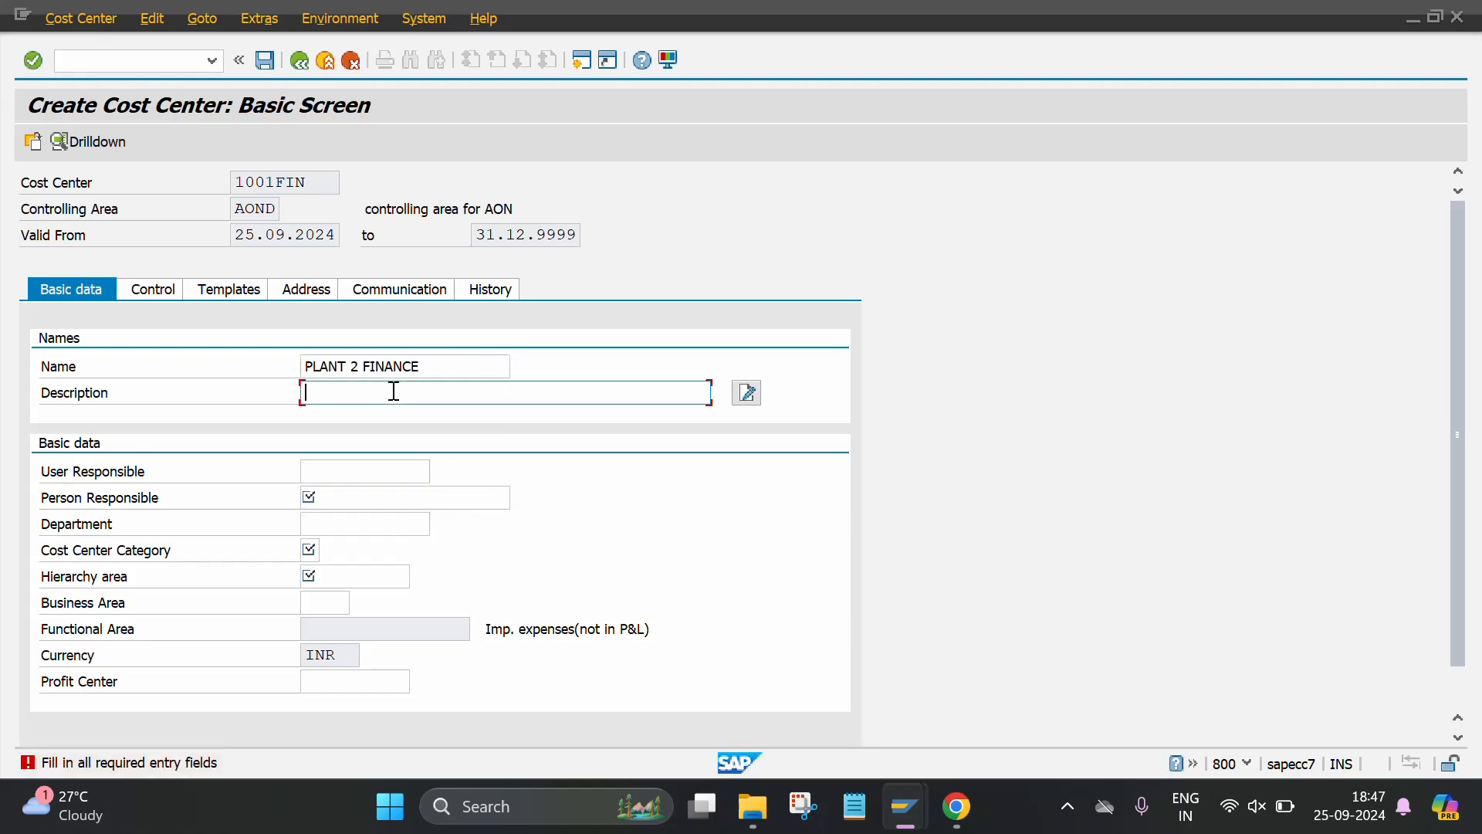
text(PLANT 2 )
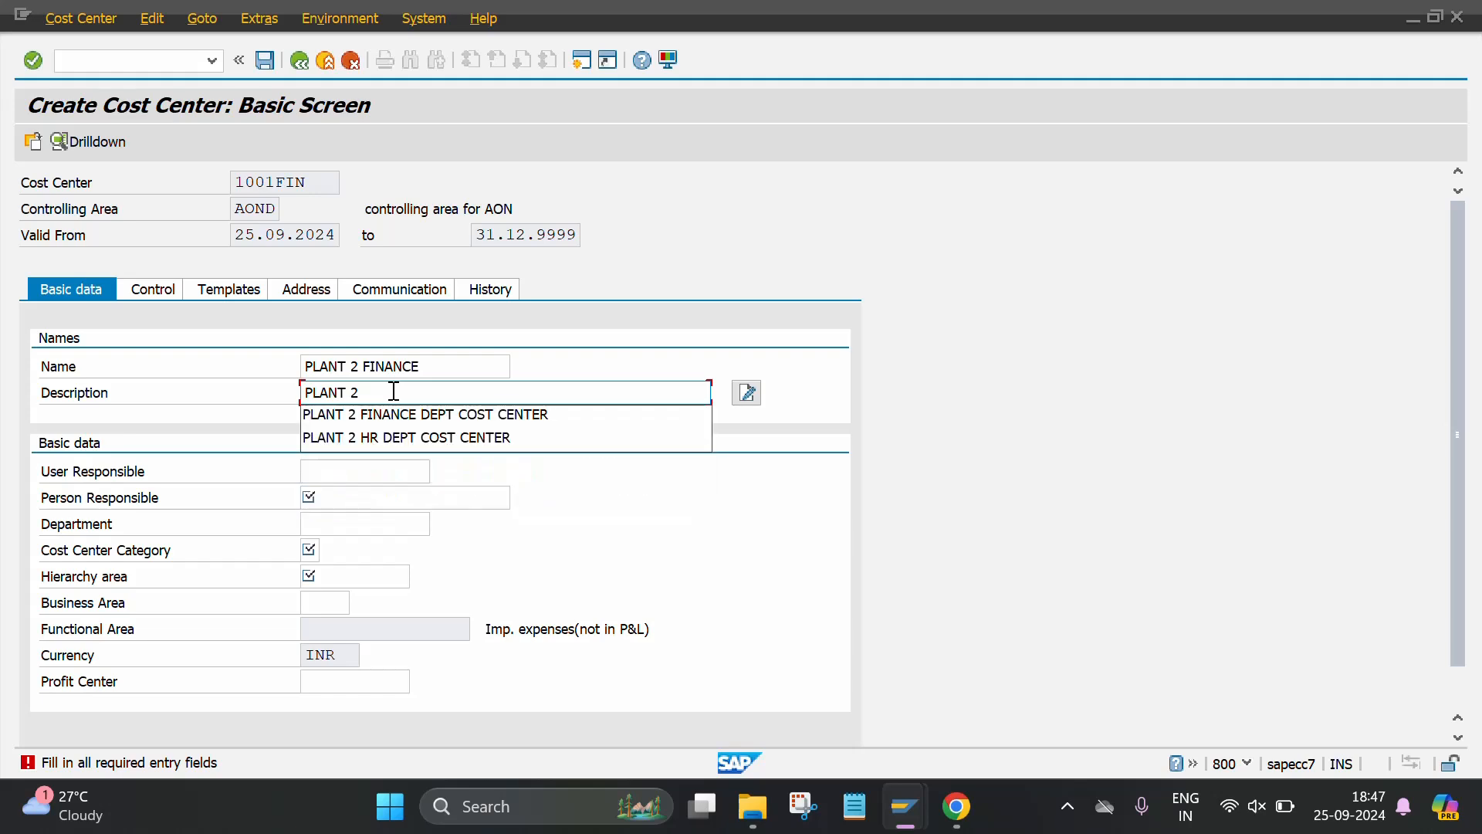
text(FINA)
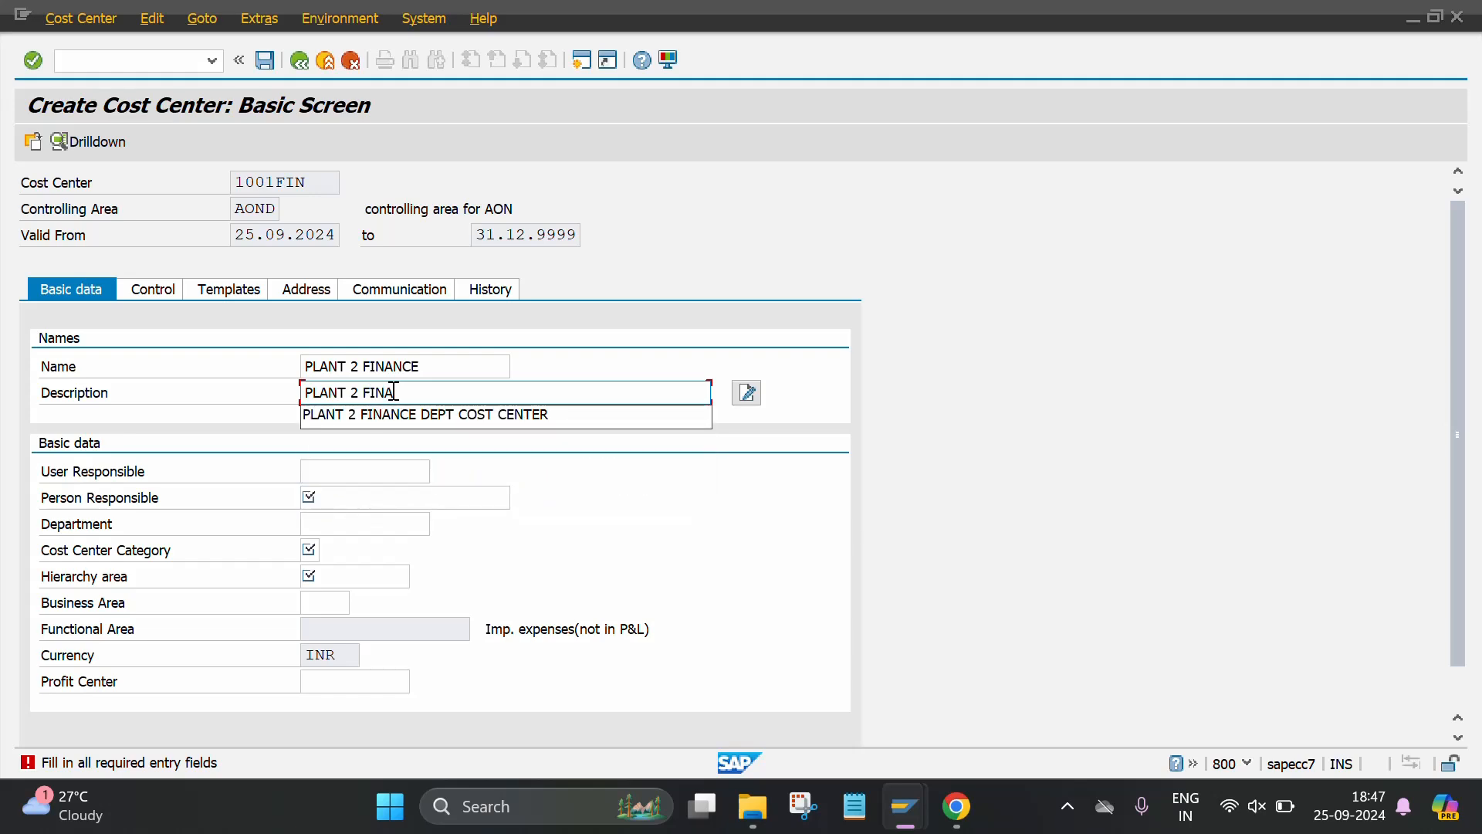
click(449, 411)
- Set the person responsible to CFO and the department to FI
click(331, 500)
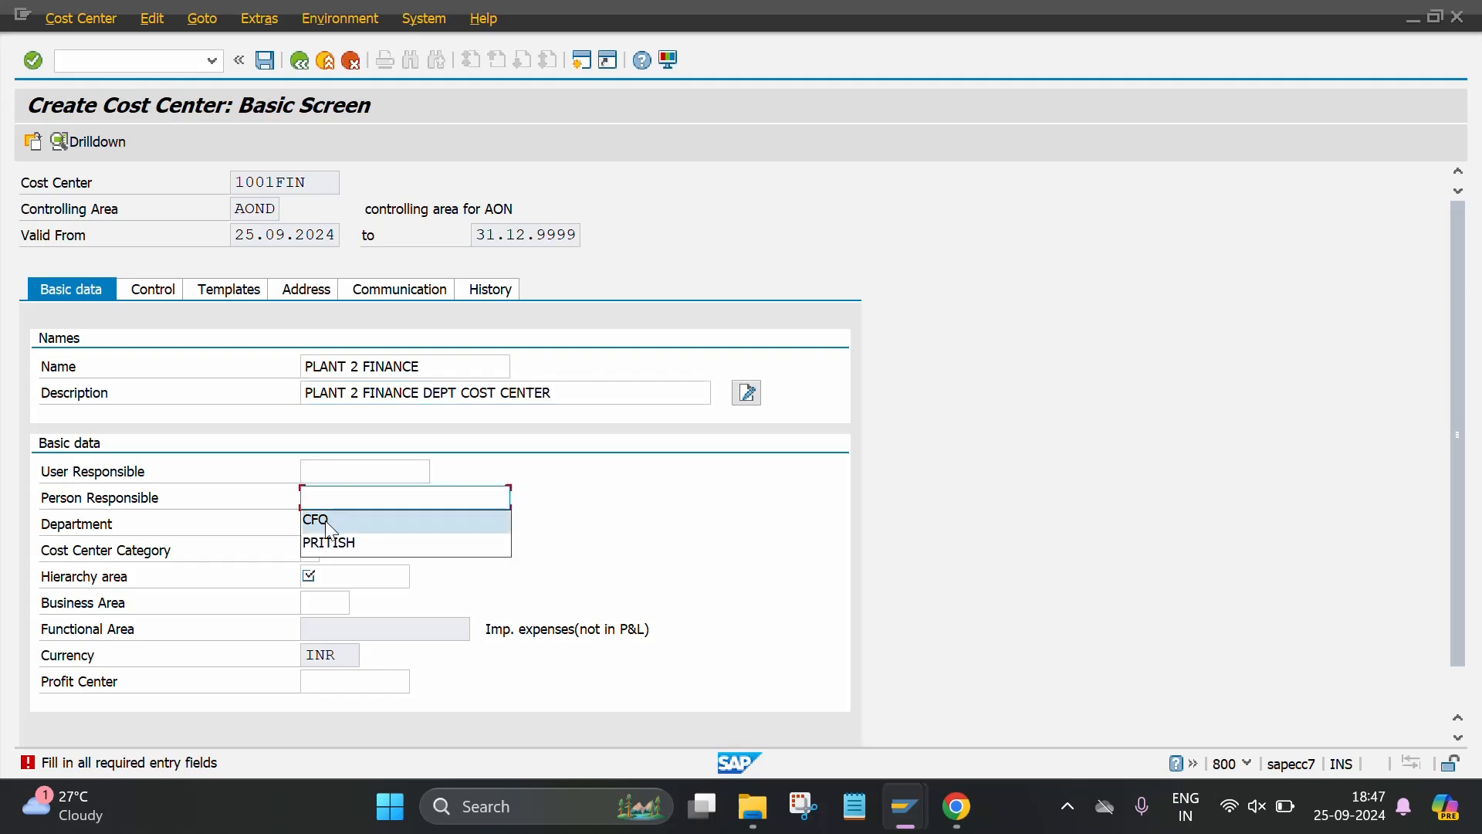
click(328, 531)
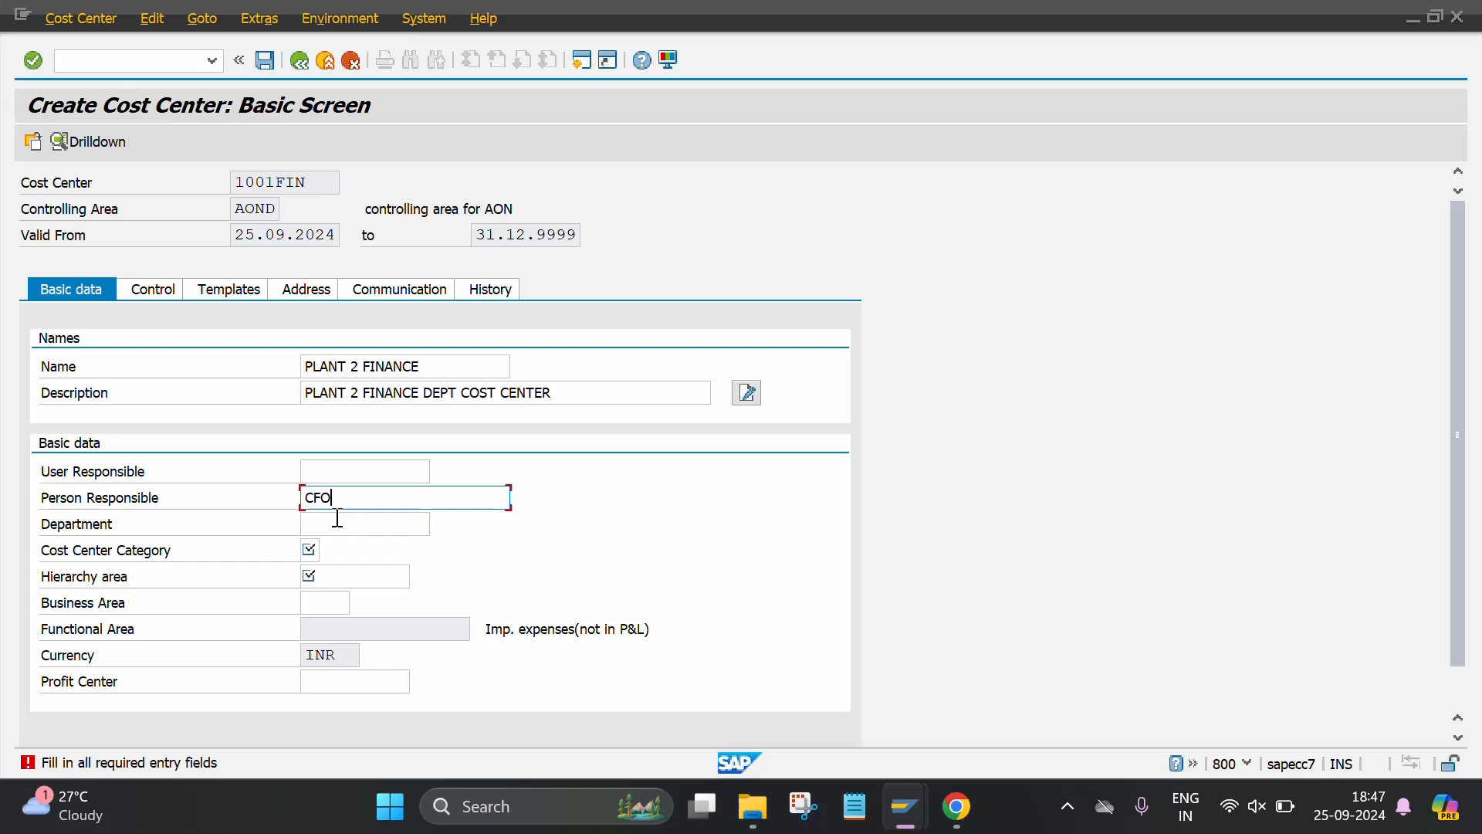
click(334, 524)
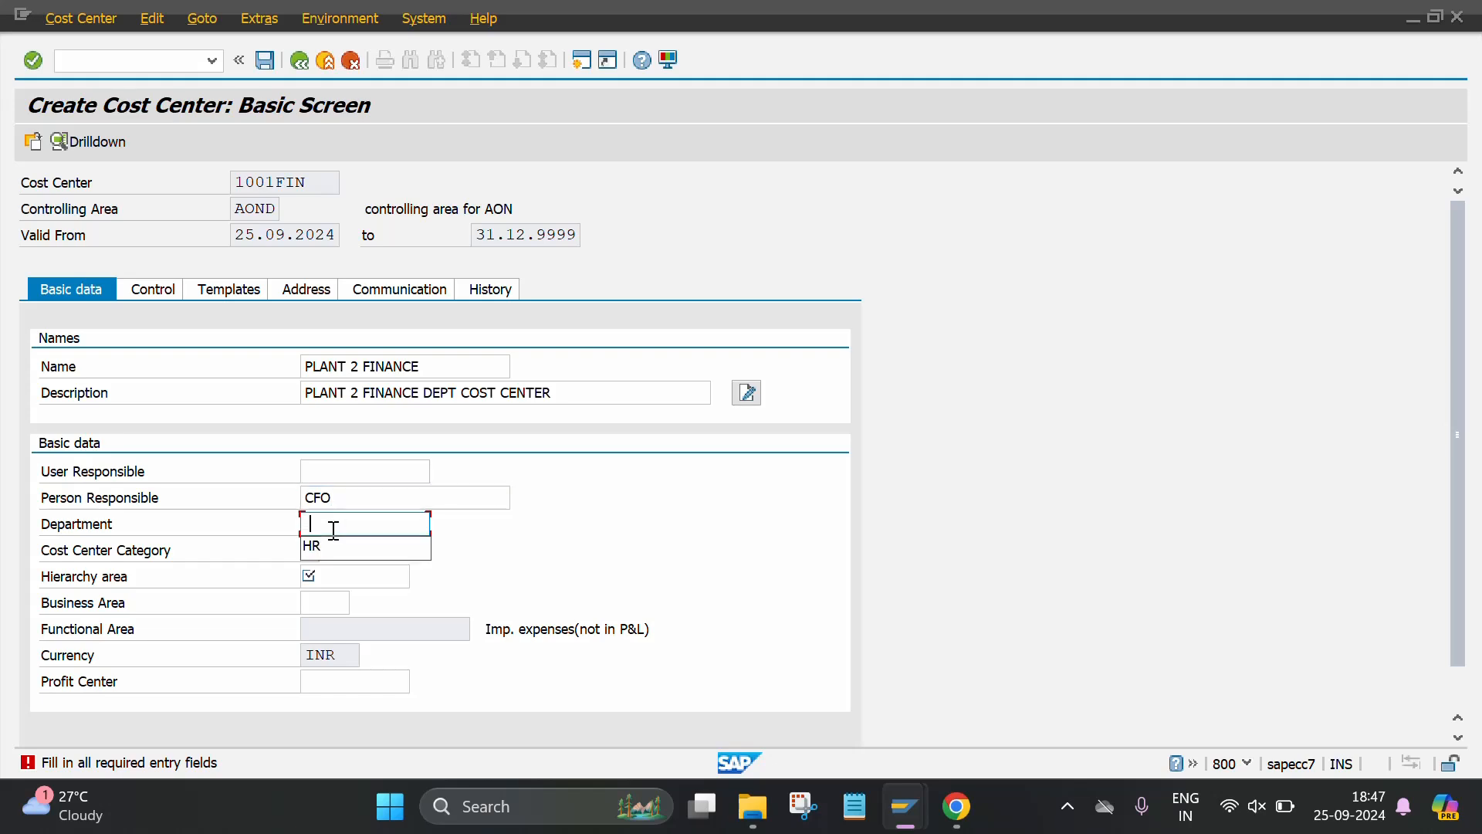
text(F)
text(FI)
- Choose category B (finance) from the list of cost center types
click(309, 549)
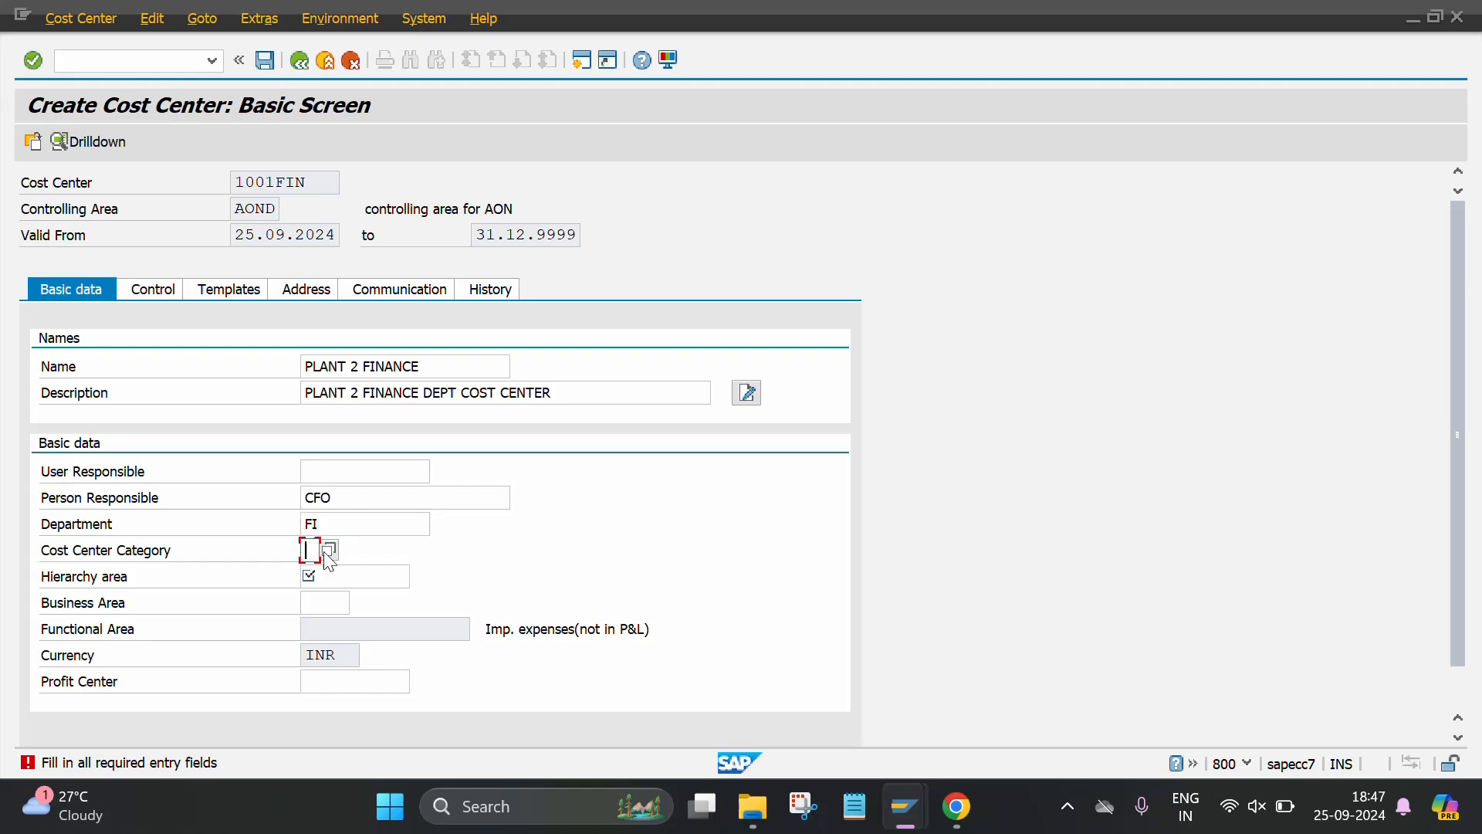
click(333, 555)
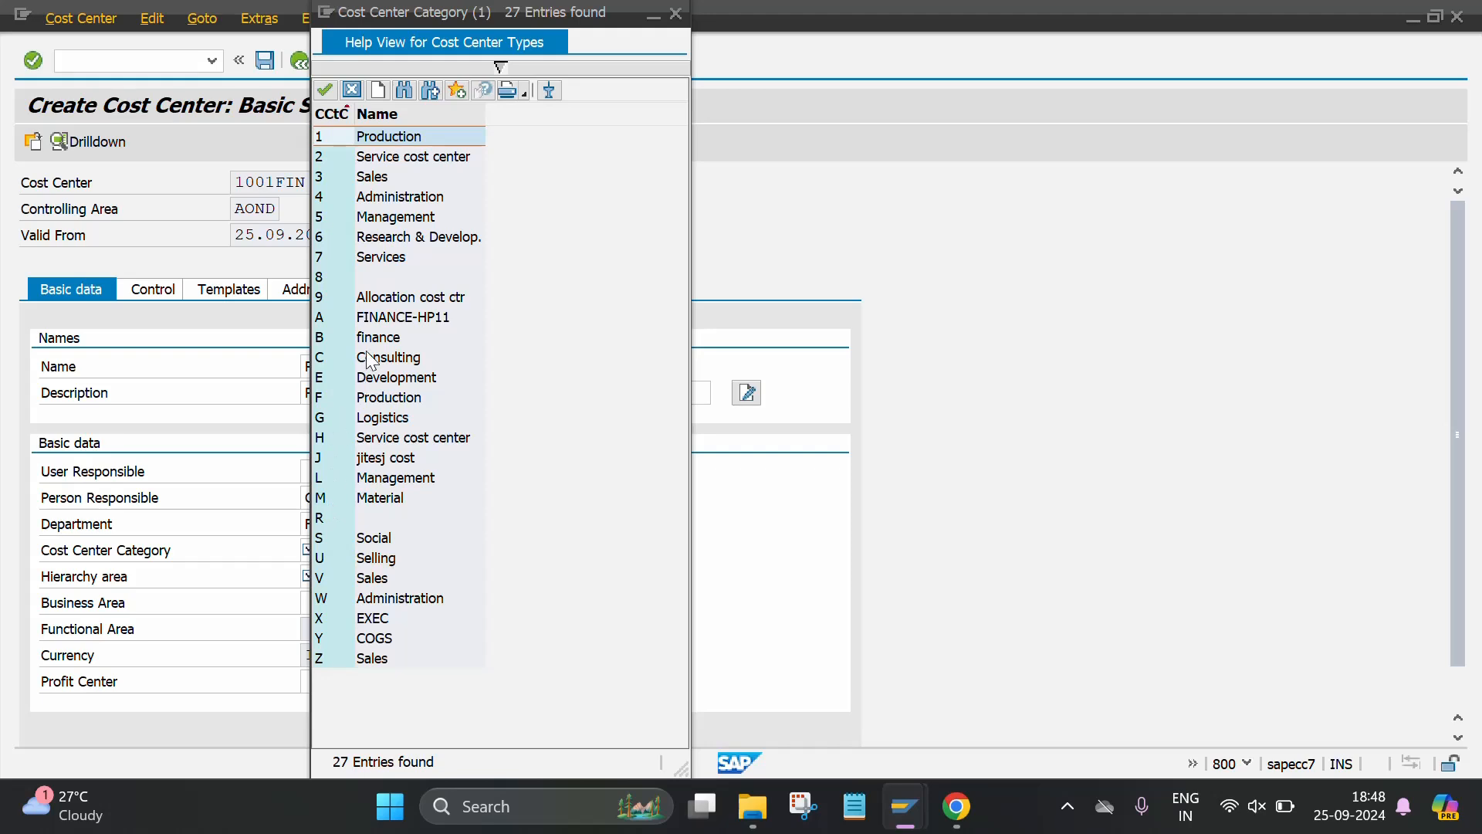
double_click(325, 336)
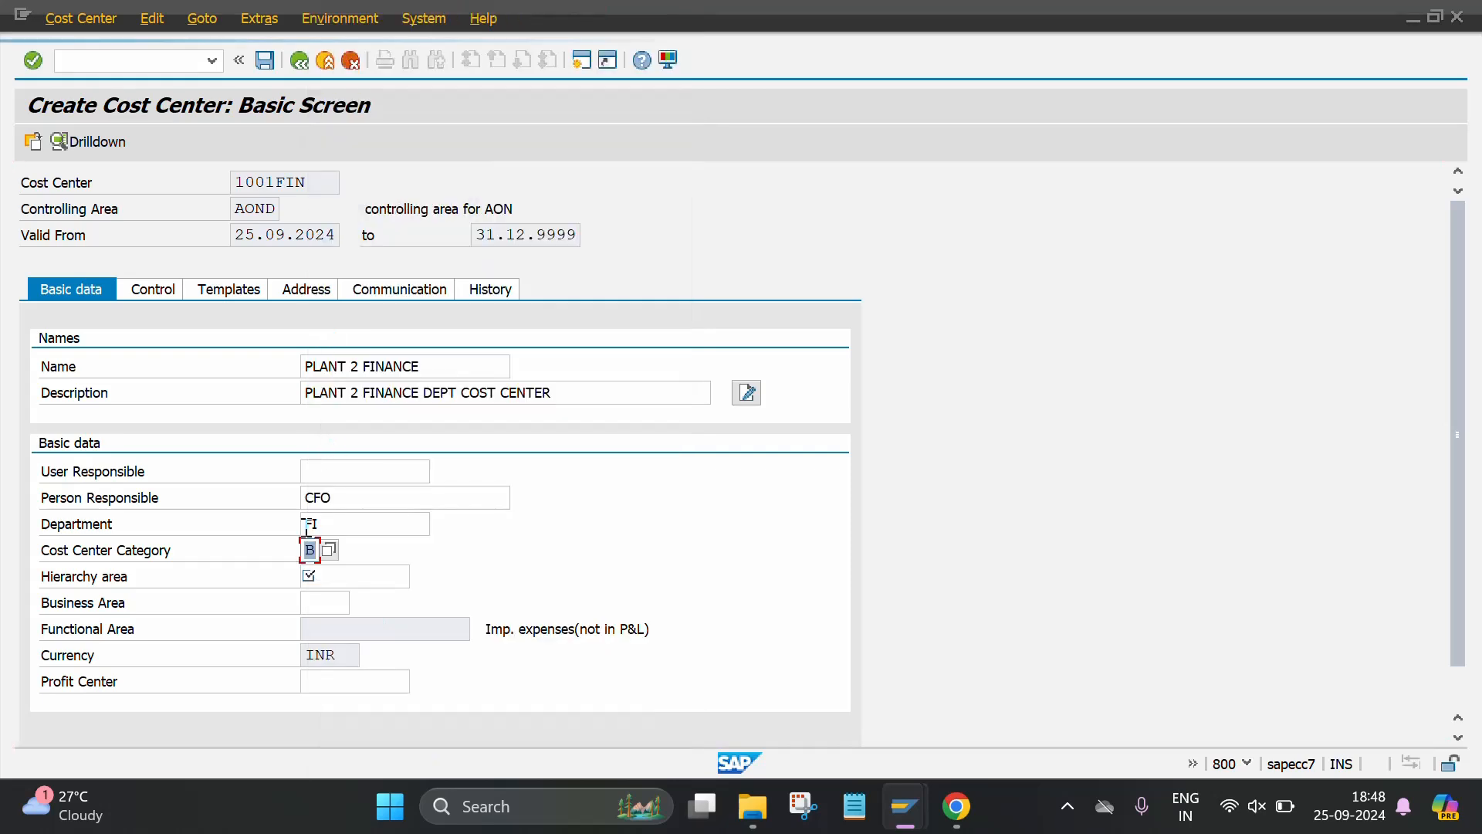
- Assign hierarchy area 1000_CC and profit center 1000_PC, and validate the basic data
click(320, 573)
text(1)
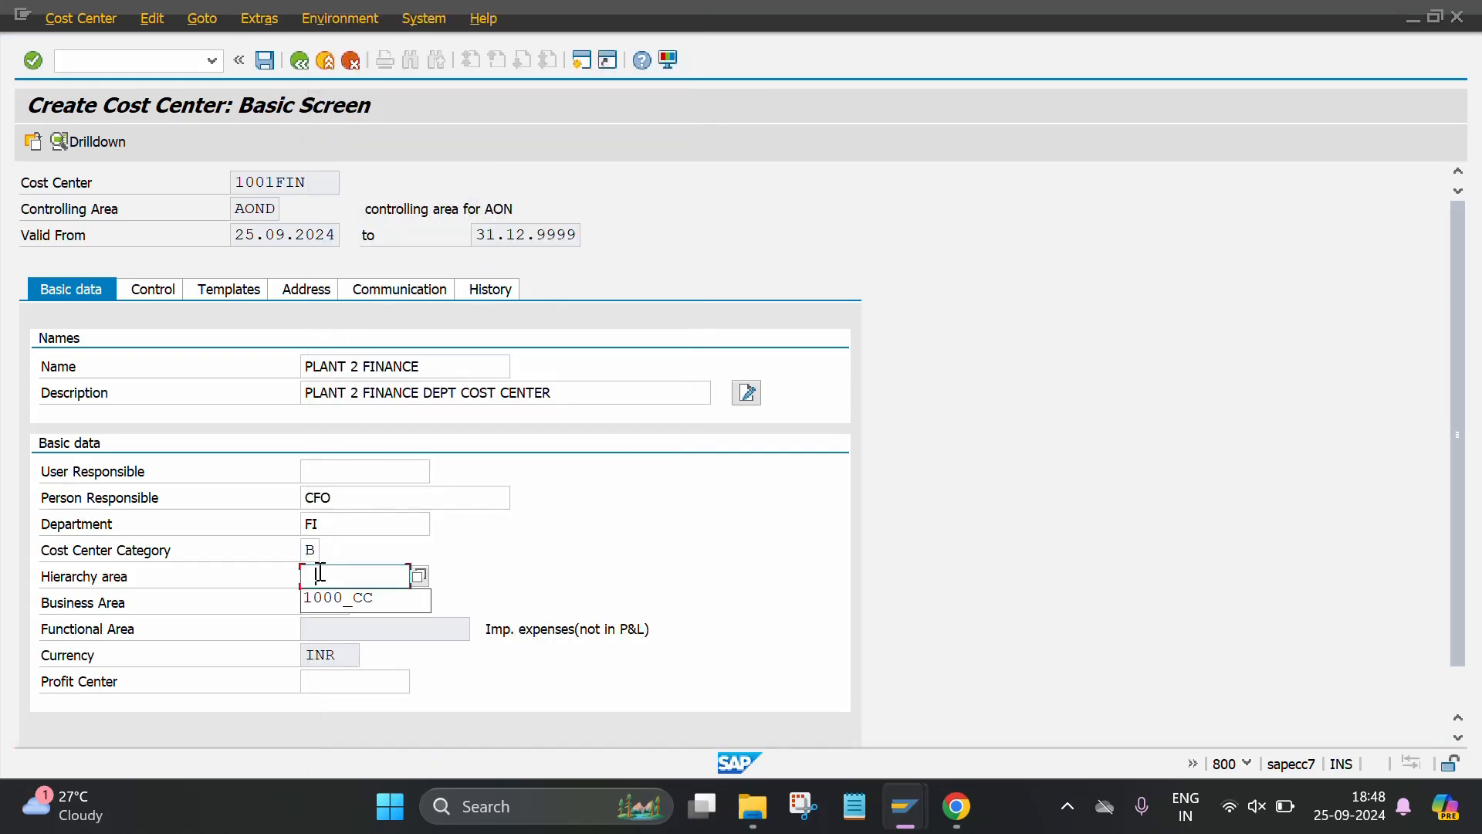
click(326, 596)
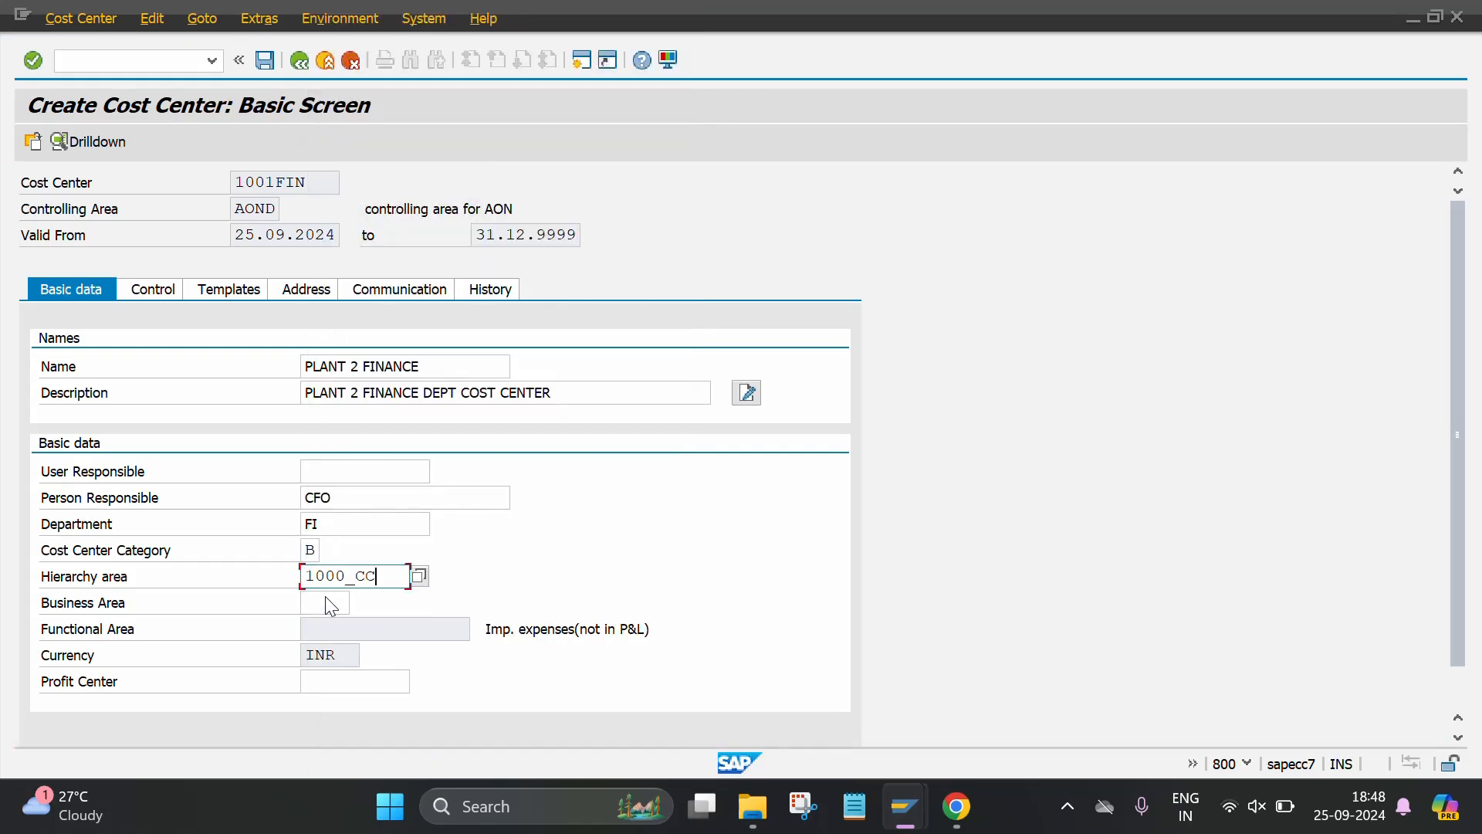
click(327, 683)
click(332, 704)
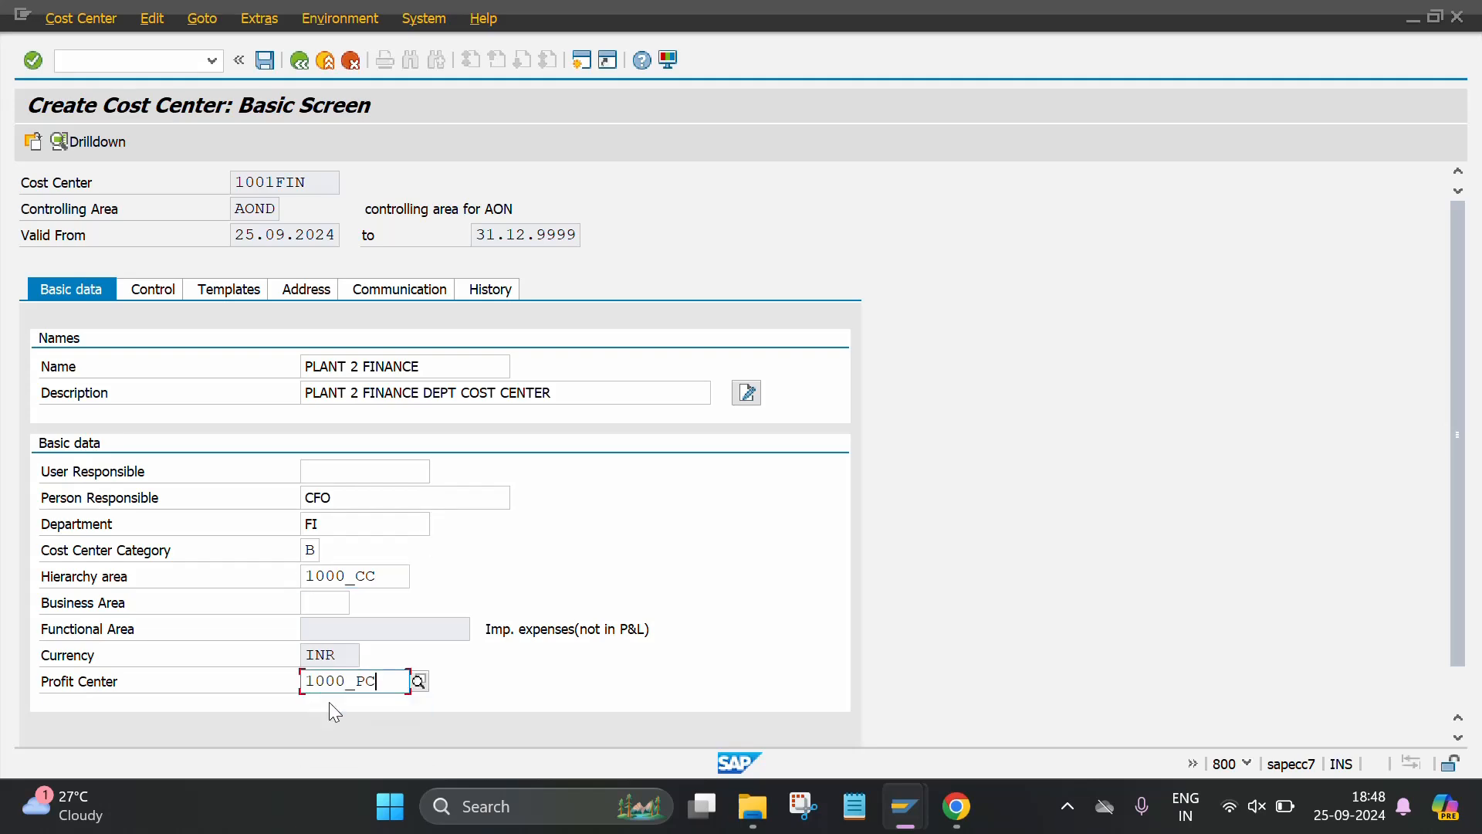
key(Return)
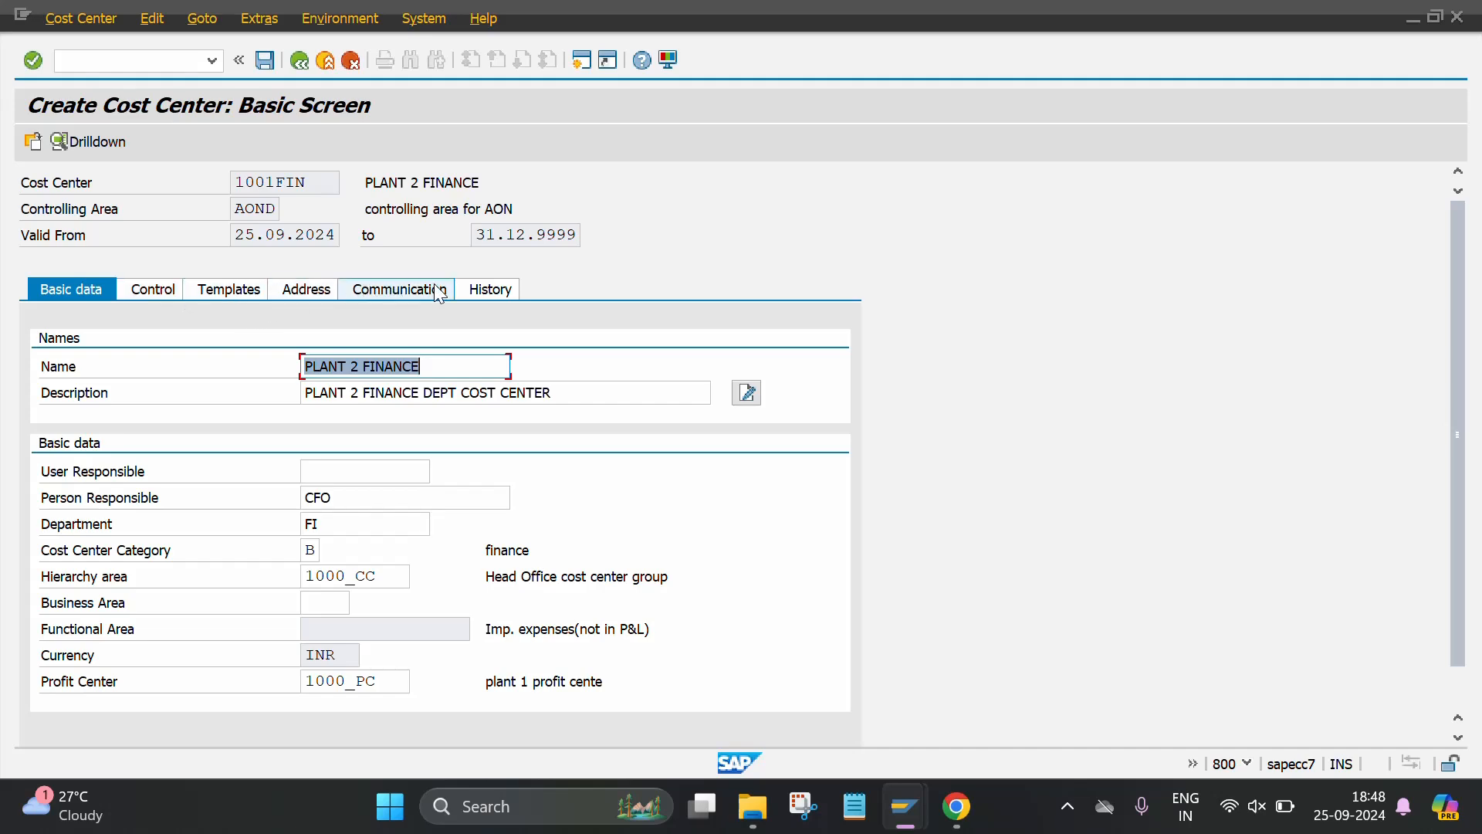
- Lock actual revenues and plan revenues in the control indicators, and save the new cost center
click(168, 289)
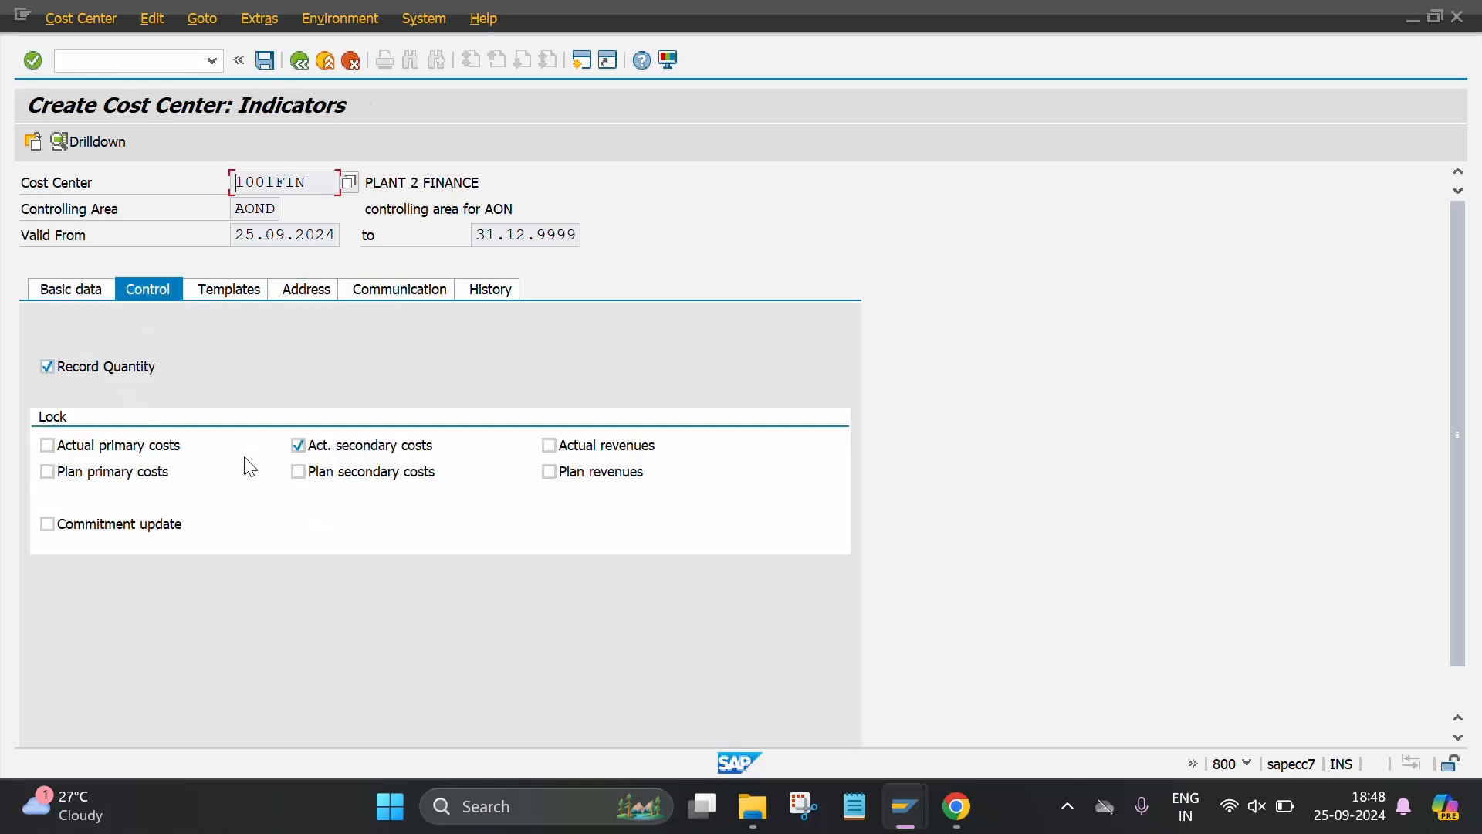
click(549, 445)
click(551, 472)
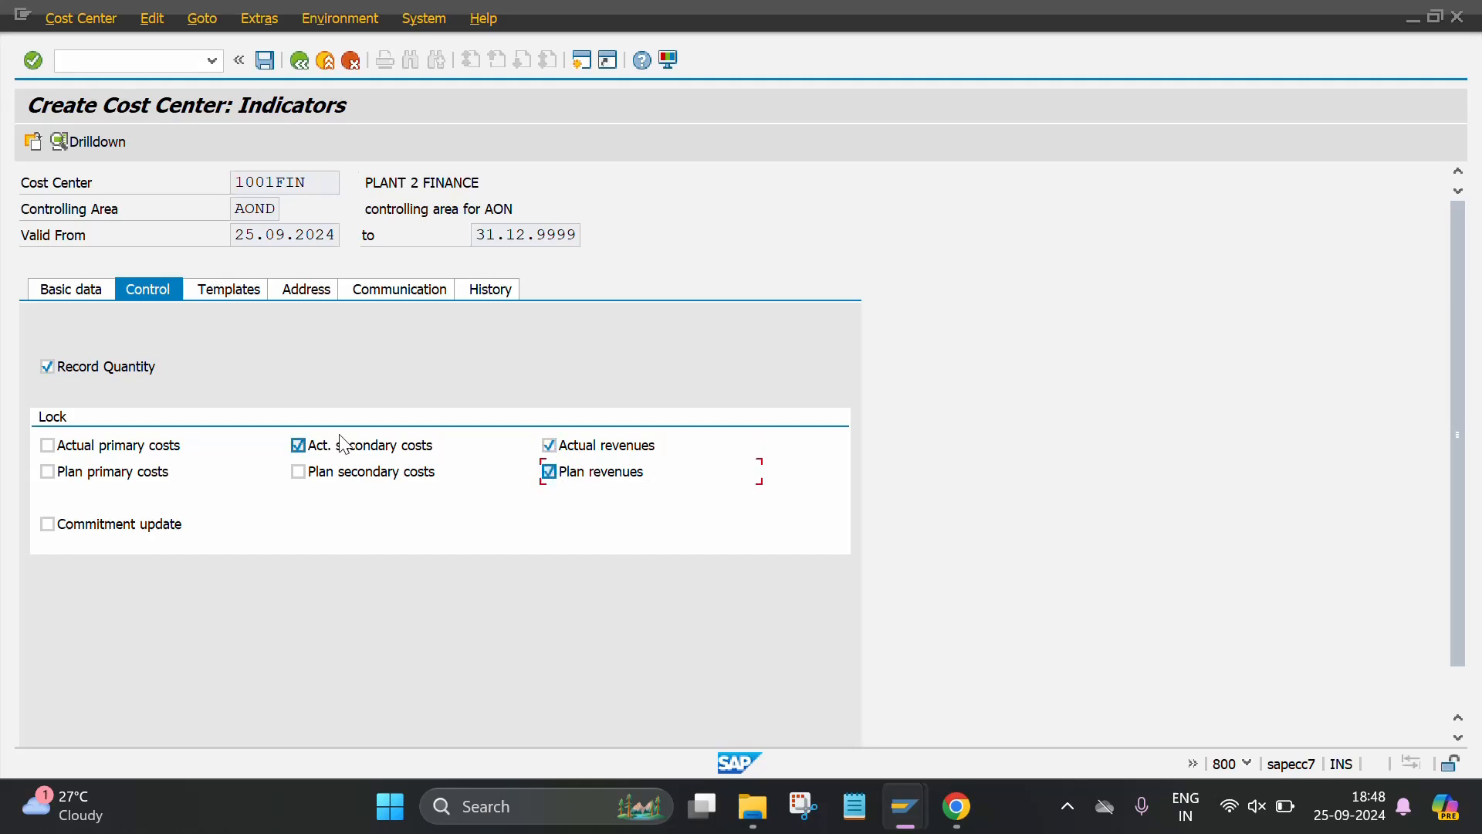
click(266, 62)
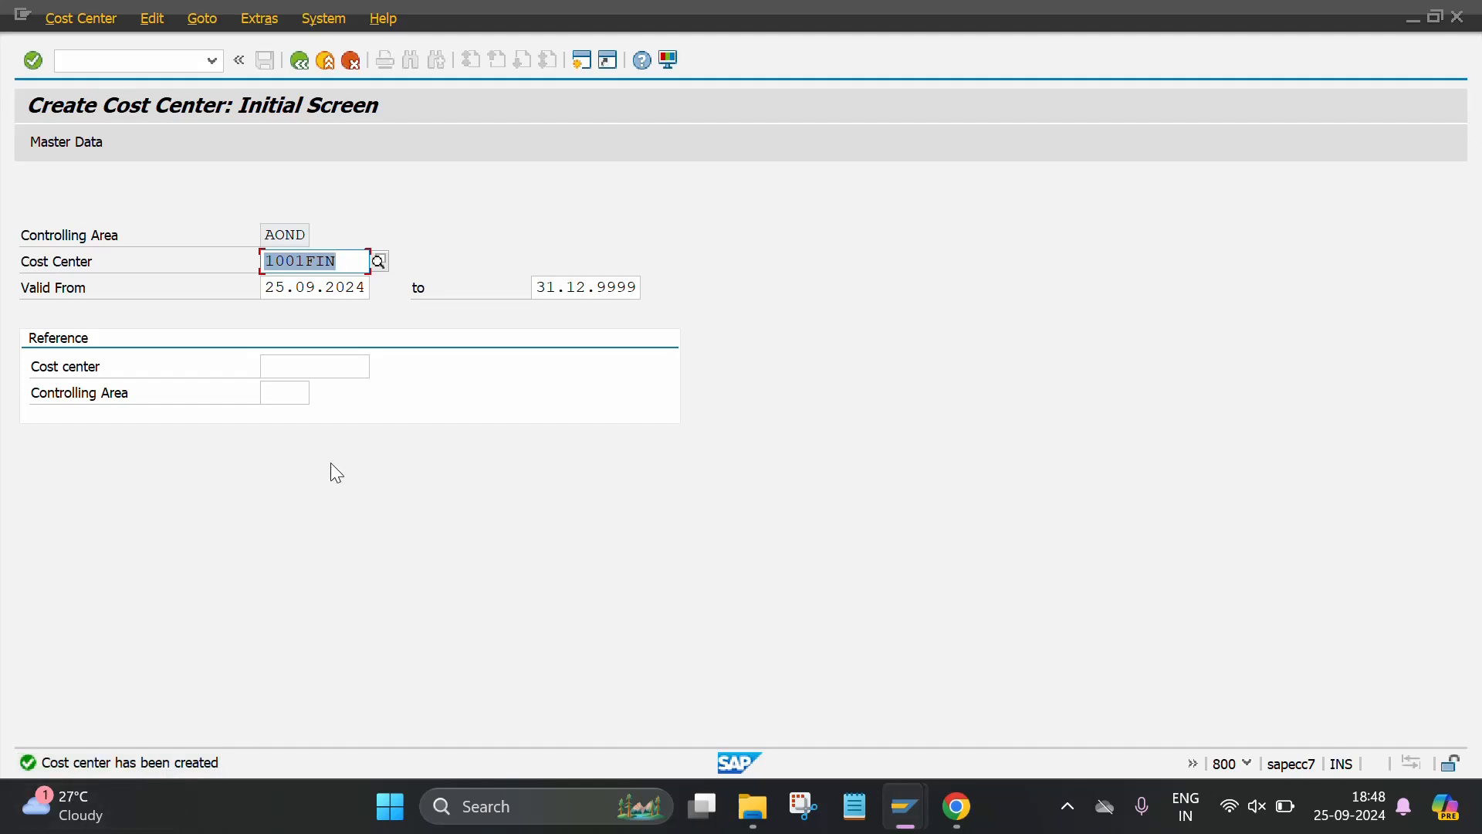
- Switch to the cost center display transaction with /NKS03
click(341, 262)
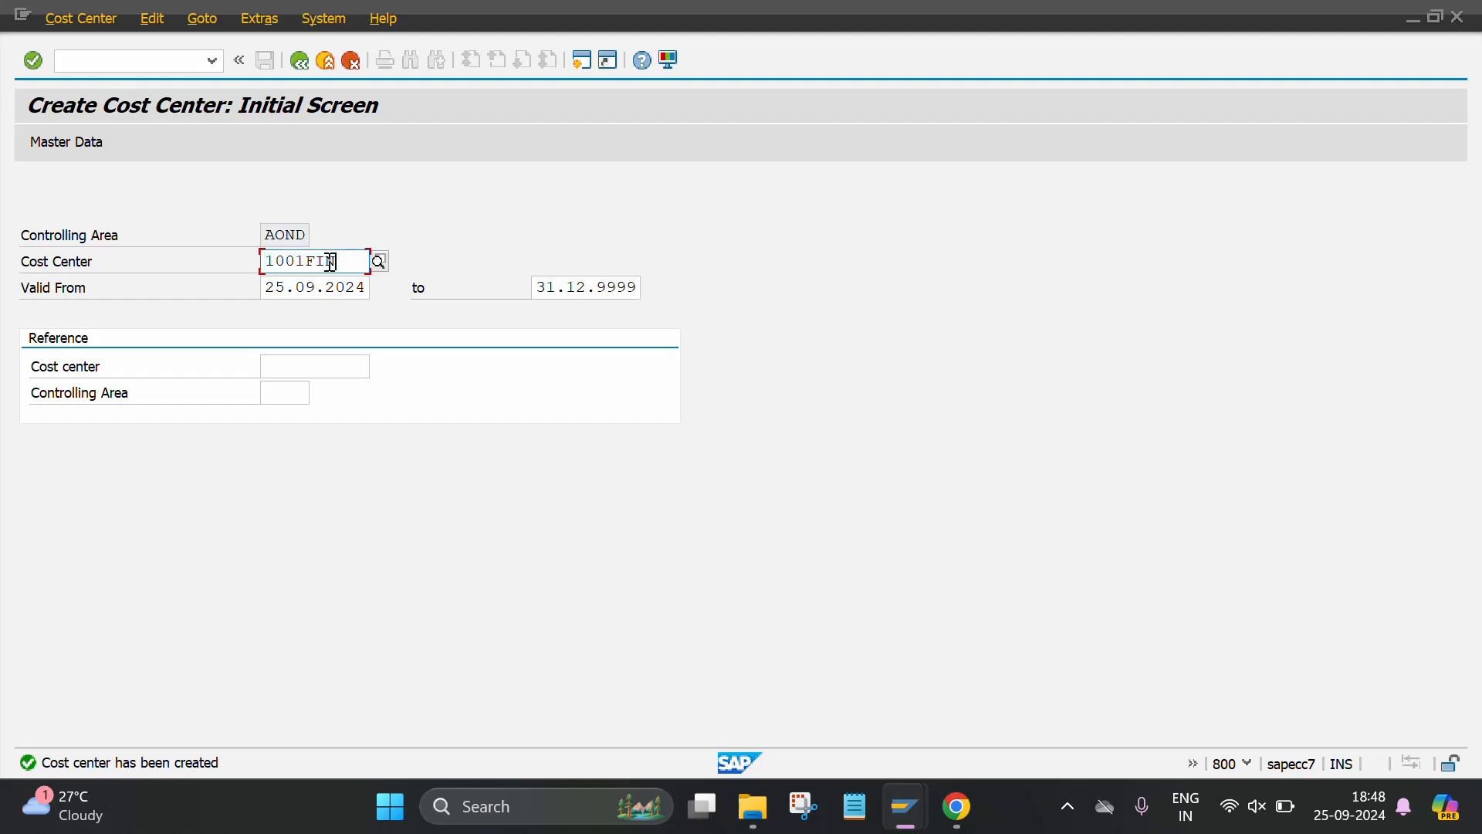
drag(340, 262, 262, 264)
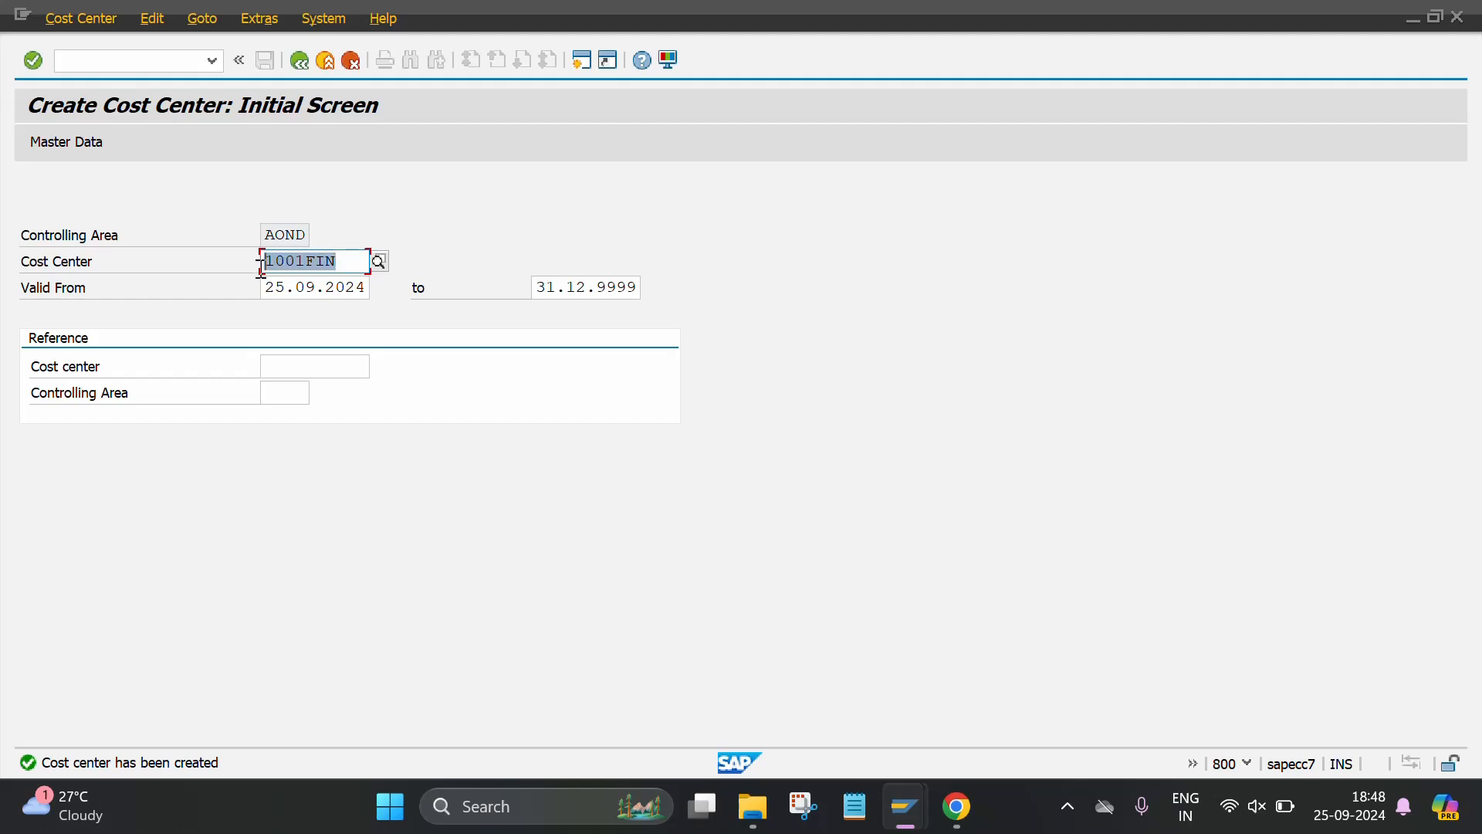
click(128, 60)
text(KS03)
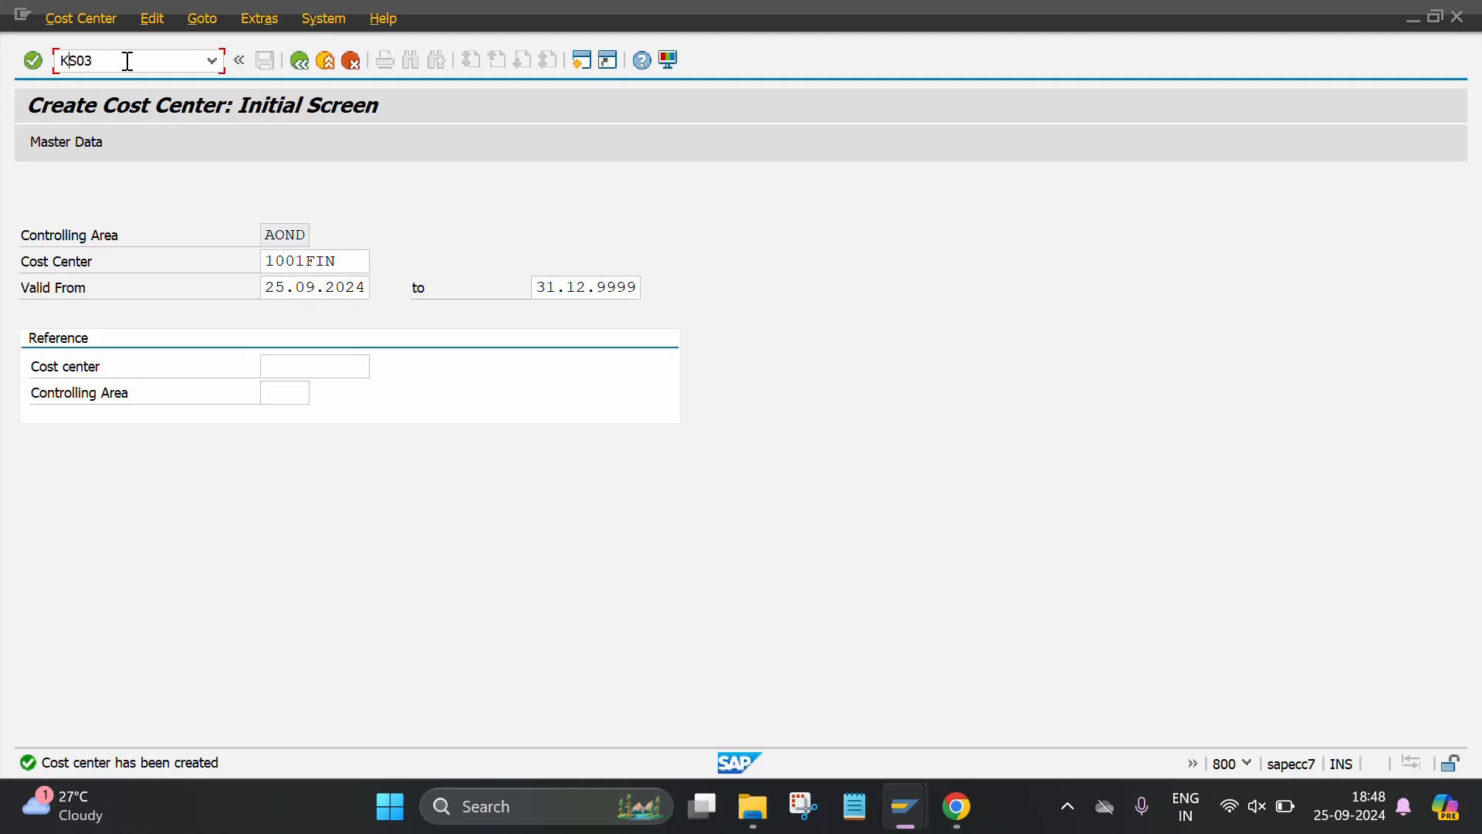
key(Home)
text(/N)
key(Return)
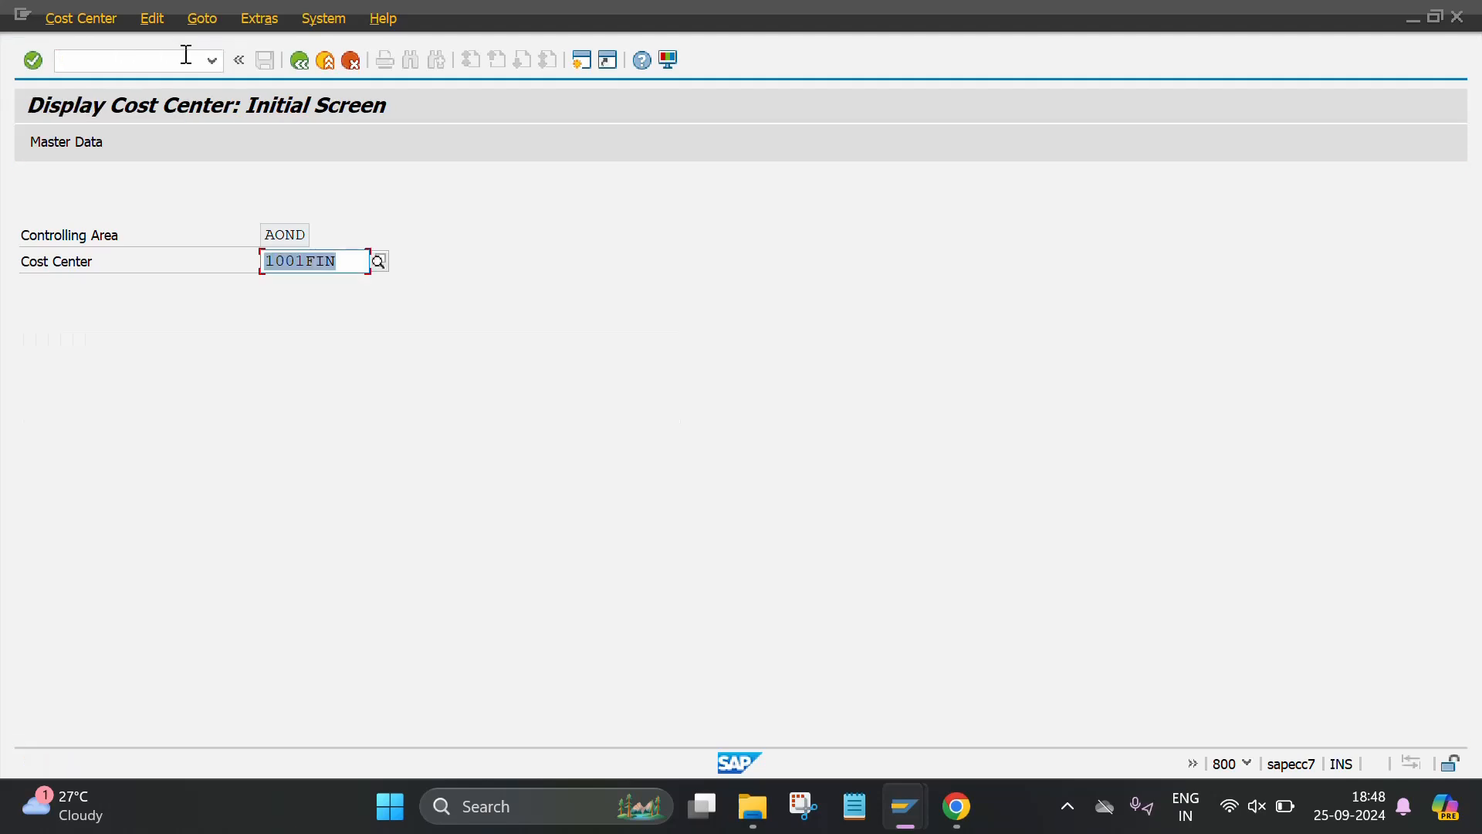
- Display the master data of cost center 1001FIN, review its basic data, and return to the initial screen
click(45, 145)
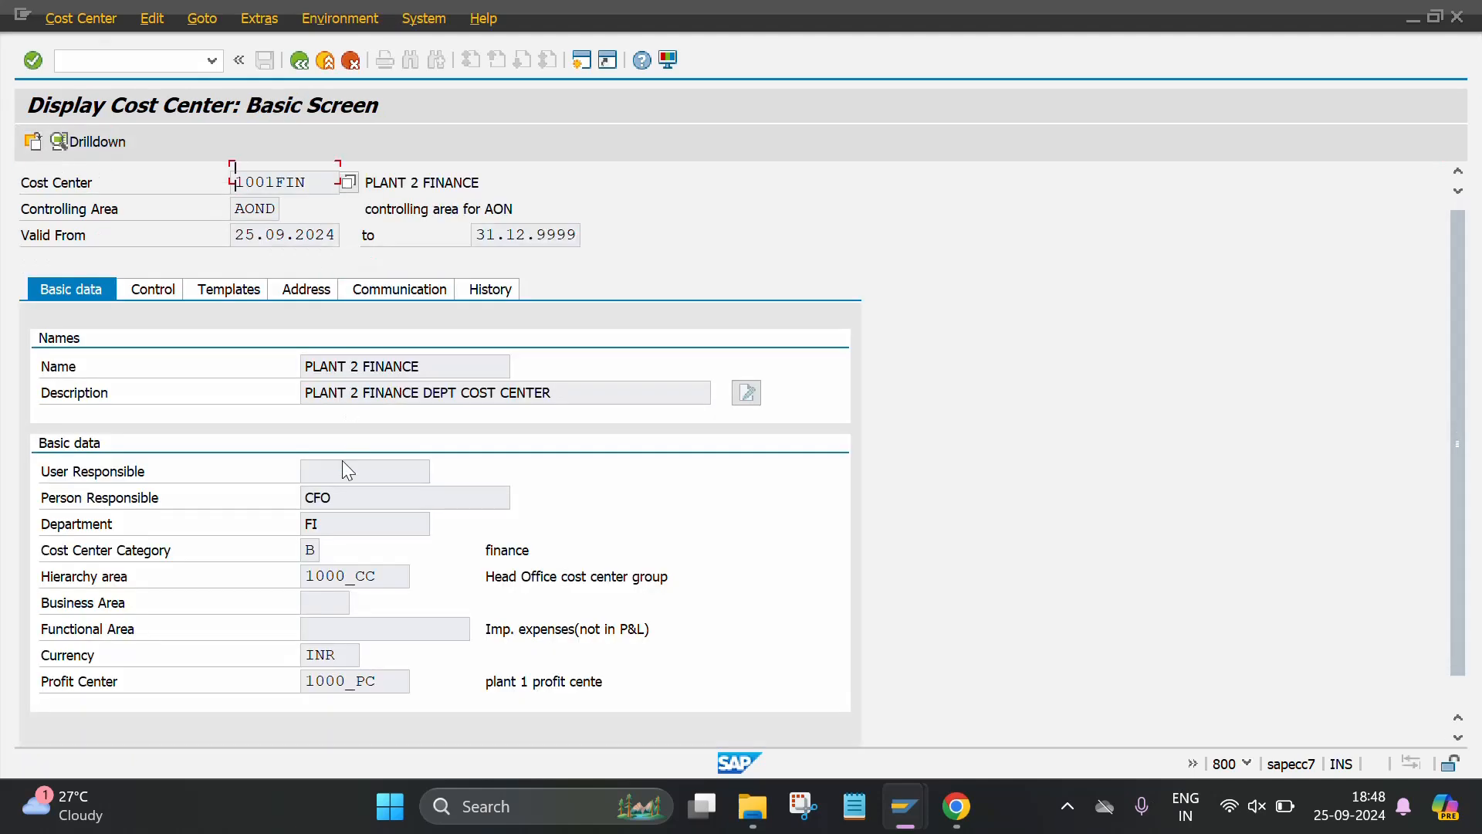
scroll(344, 461, down, 1)
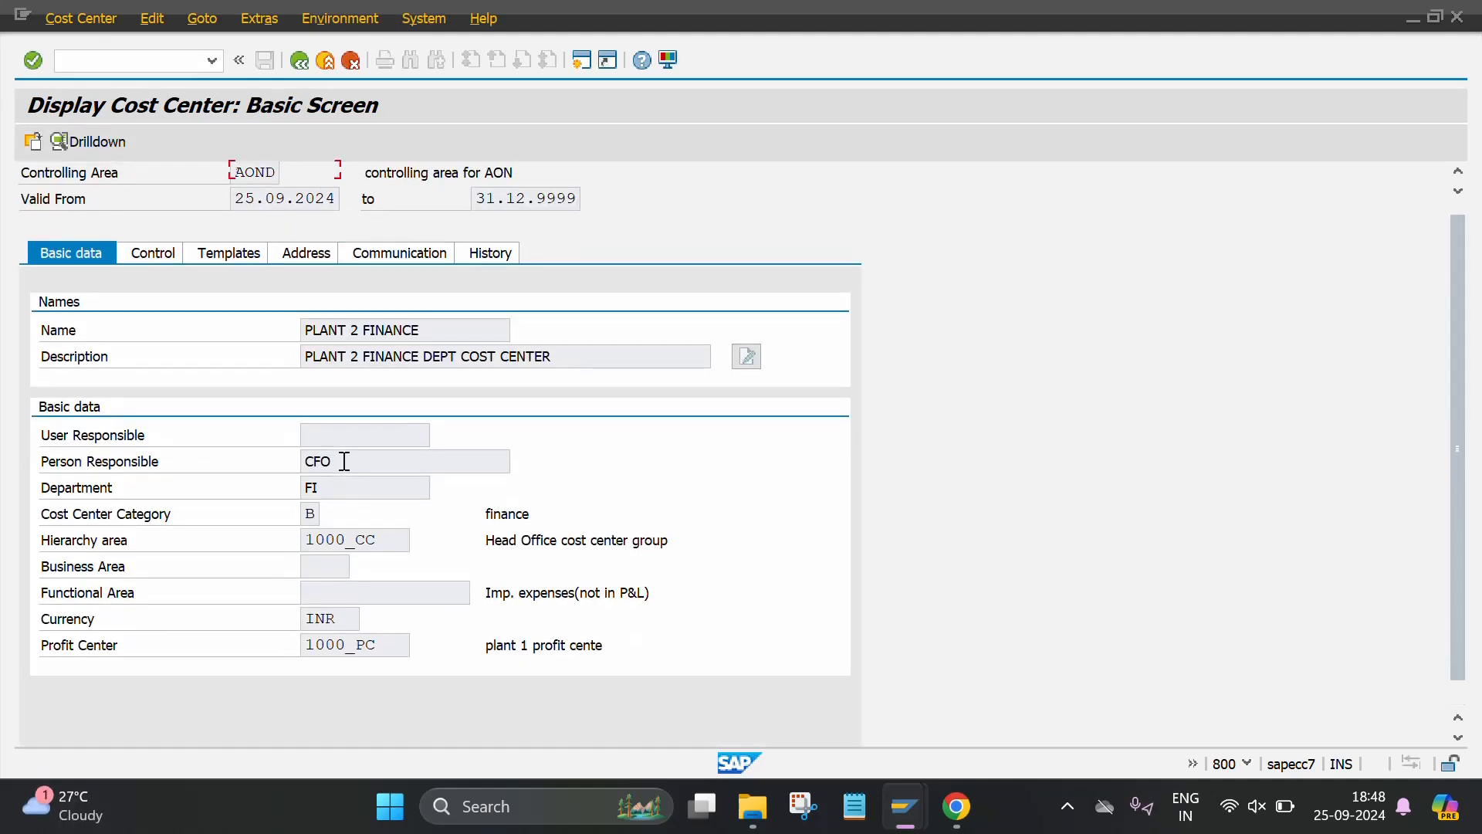
scroll(344, 461, up, 1)
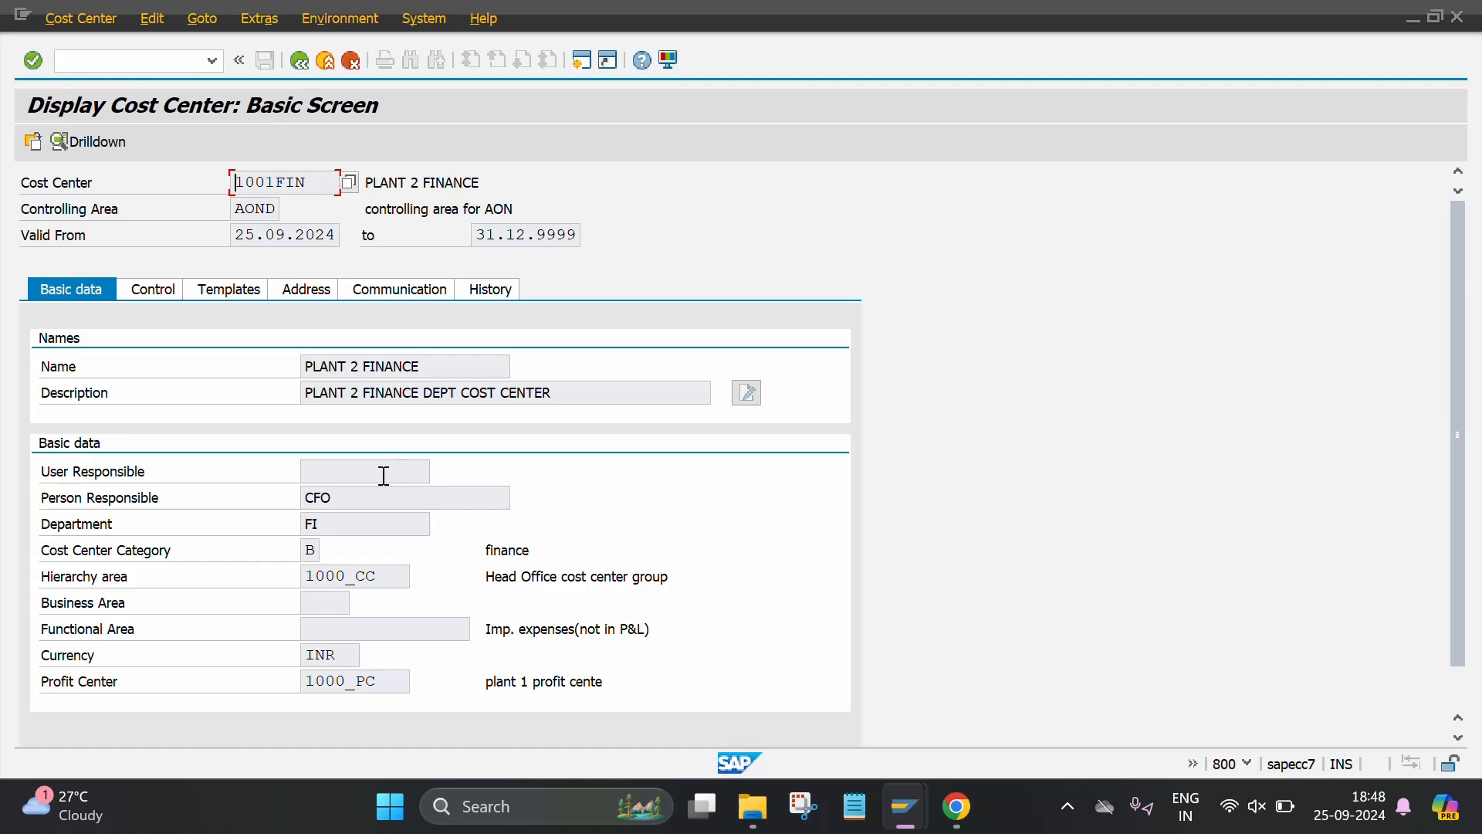
click(298, 63)
- Open cost center 1001FIN for changing with transaction /NKS02
click(132, 68)
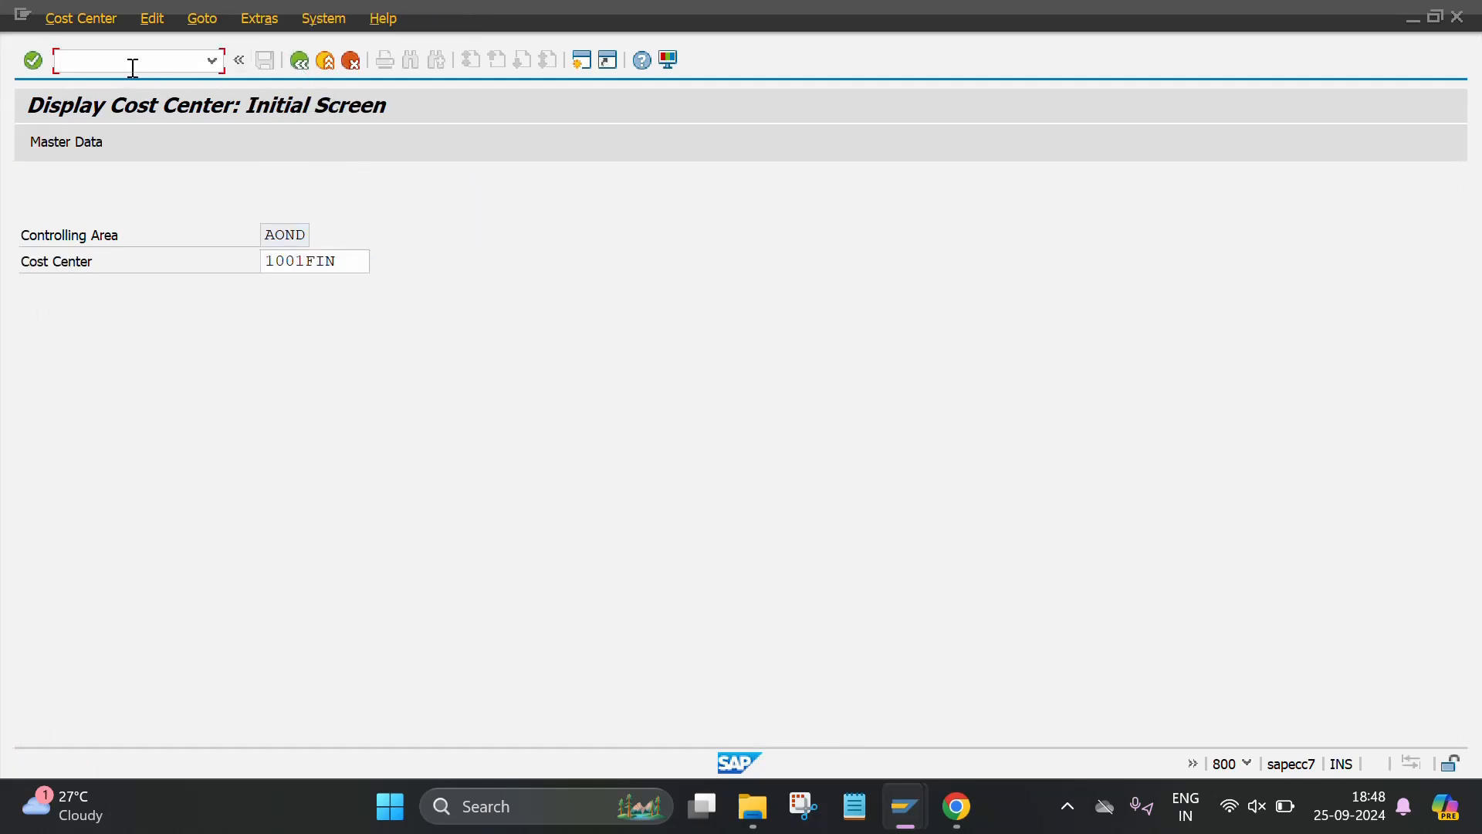
text(/NKS02)
key(Return)
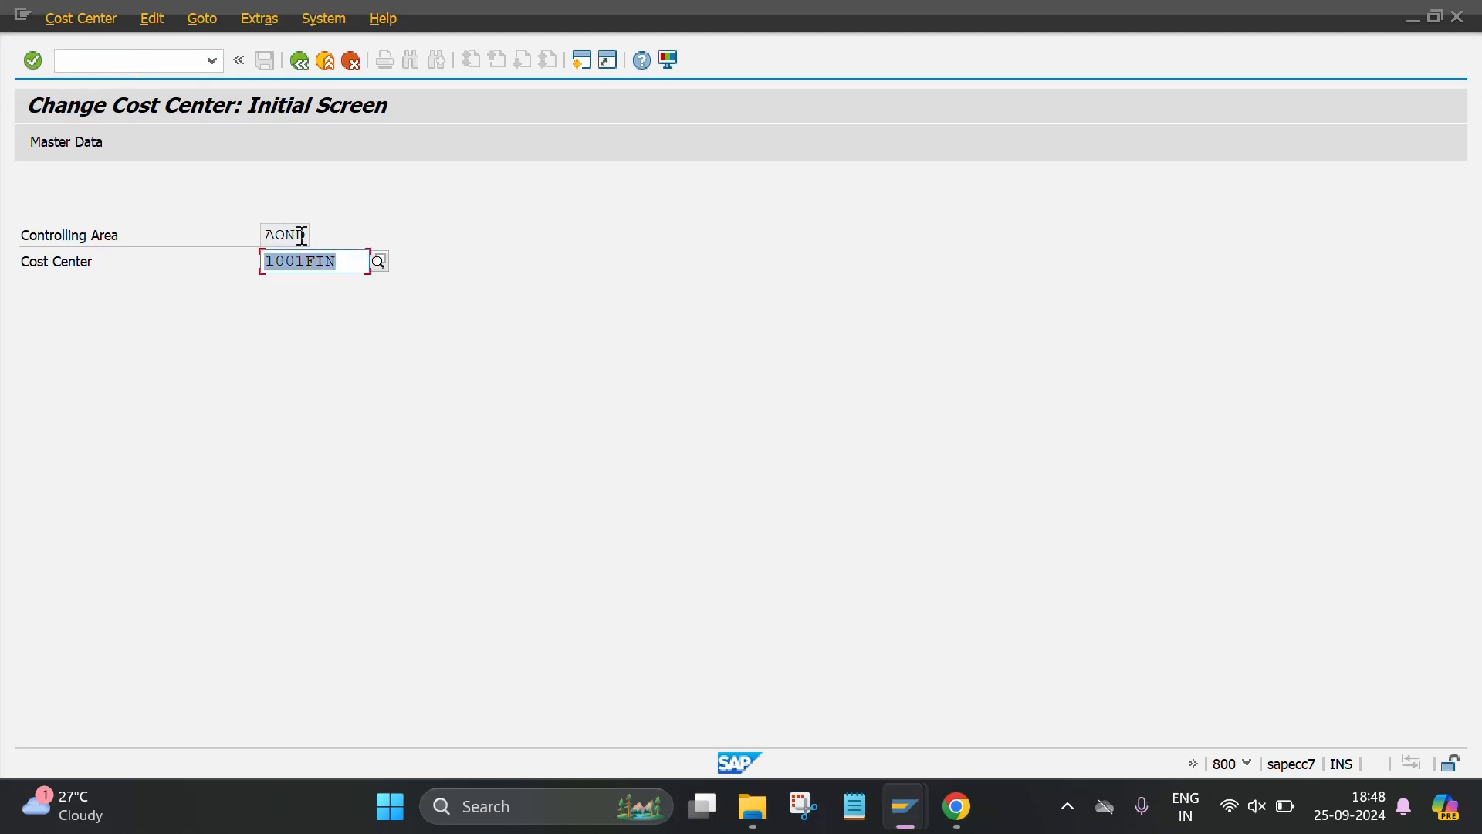
key(Return)
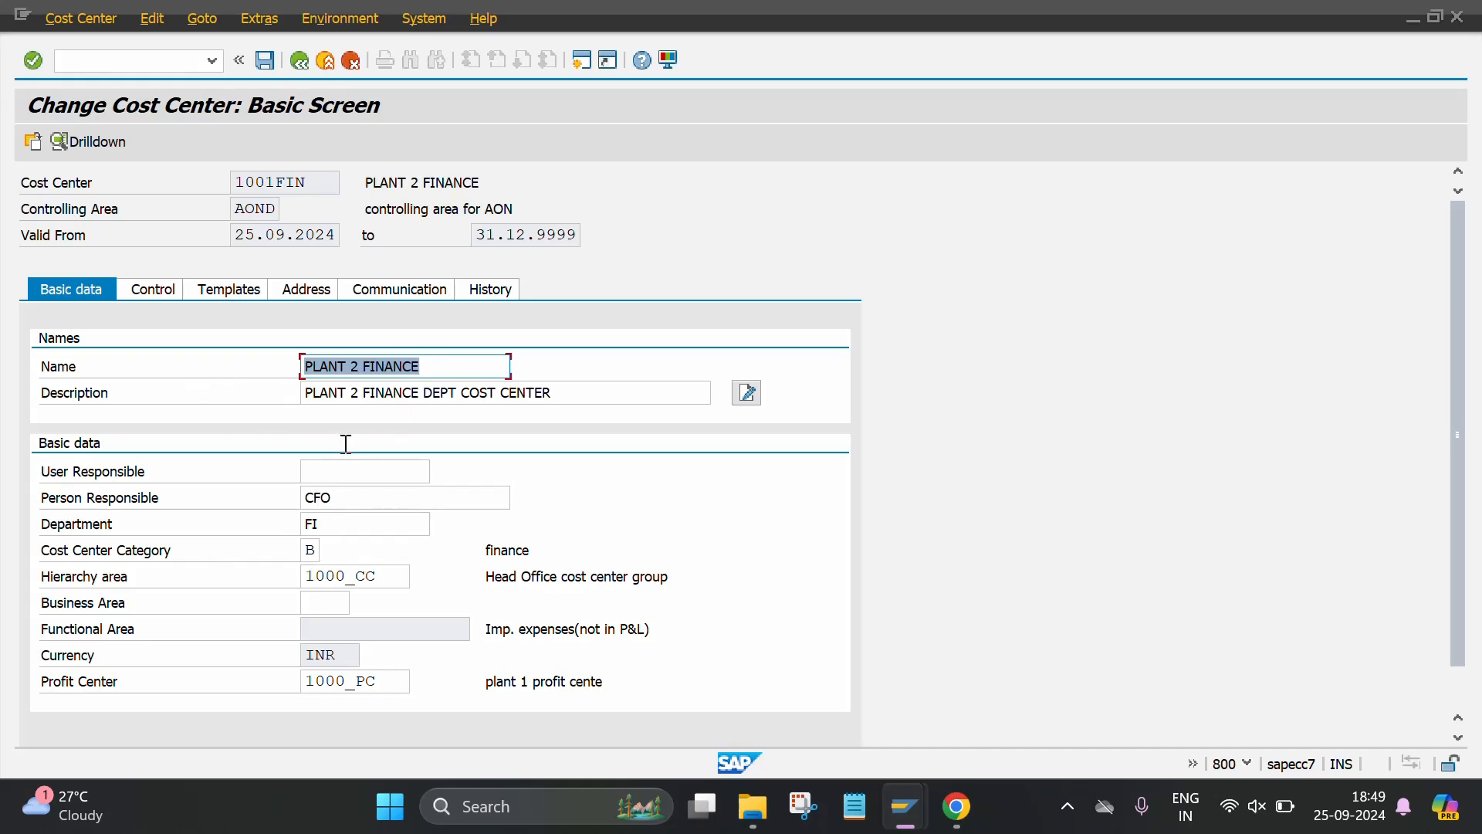
- Save cost center 1001FIN without editing its basic data, and leave the change transaction
click(425, 365)
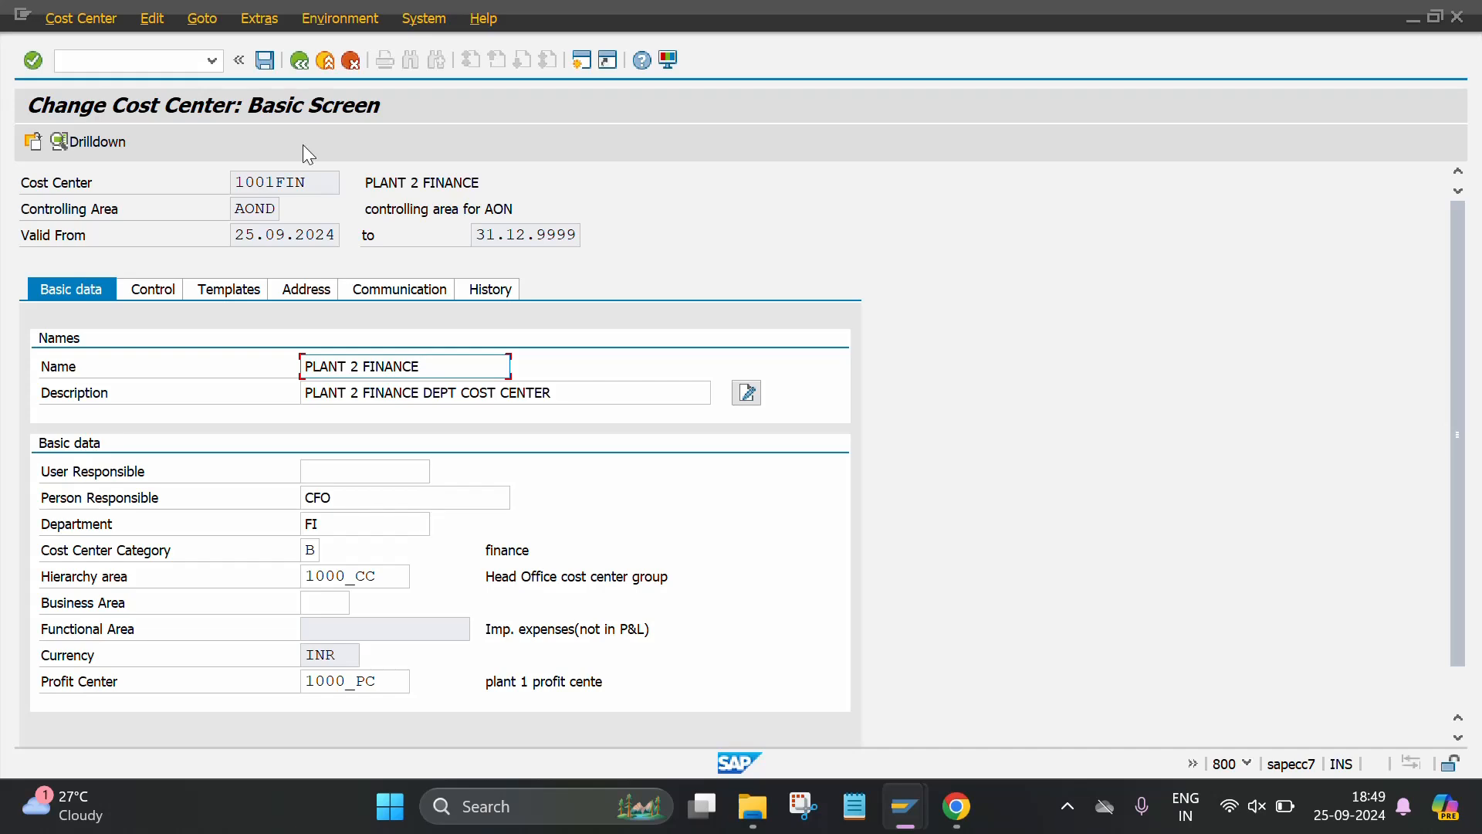
click(270, 63)
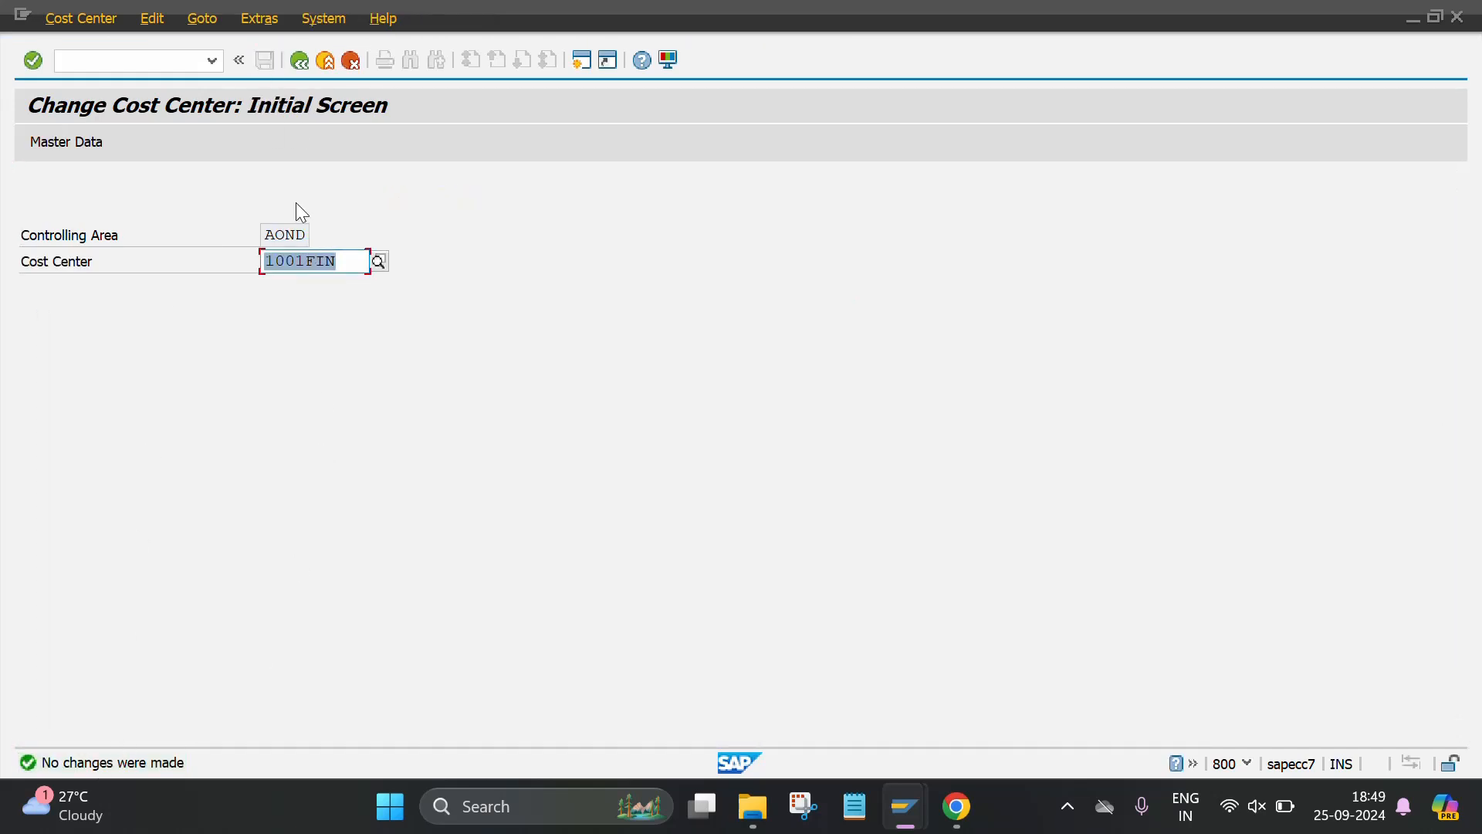
click(298, 62)
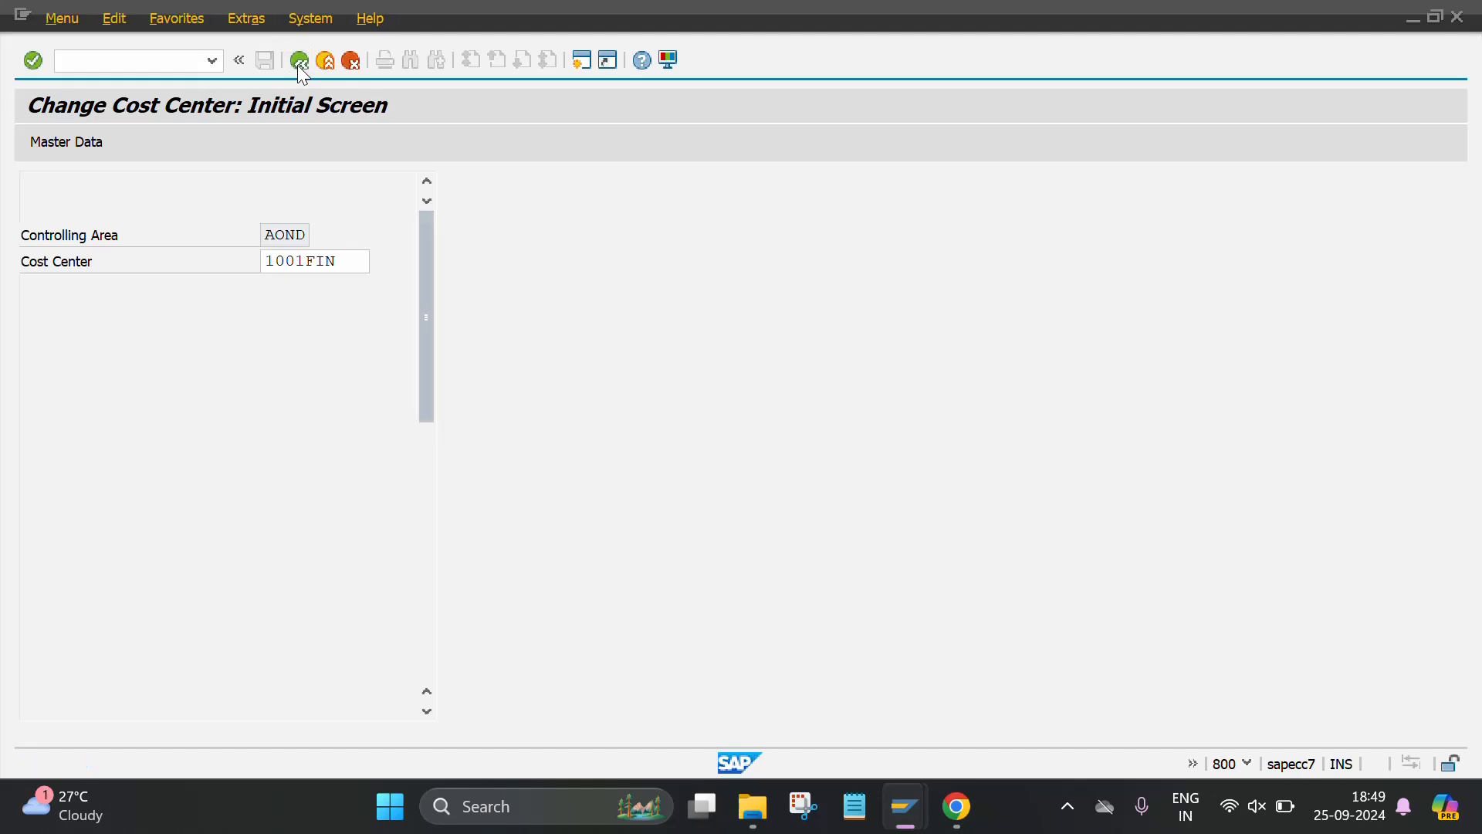